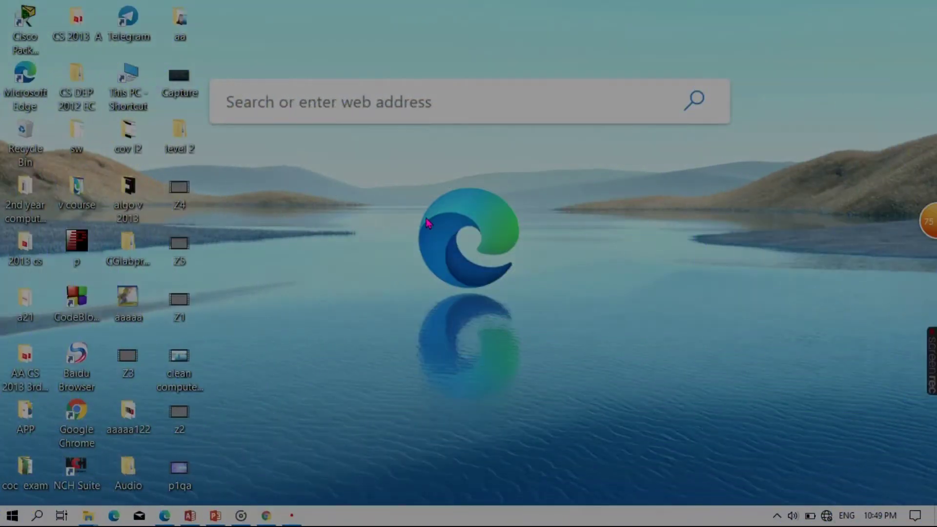
right_click(426, 218)
mouse_move(474, 245)
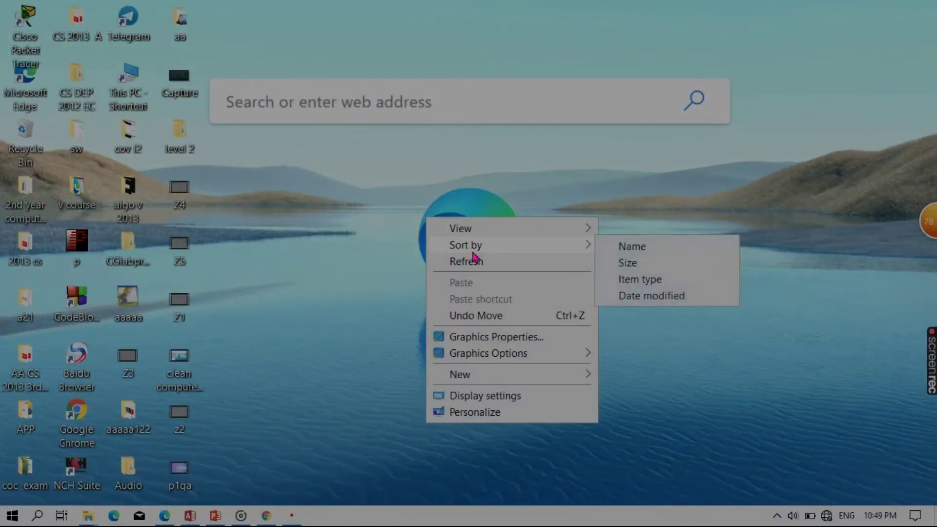
left_click(472, 262)
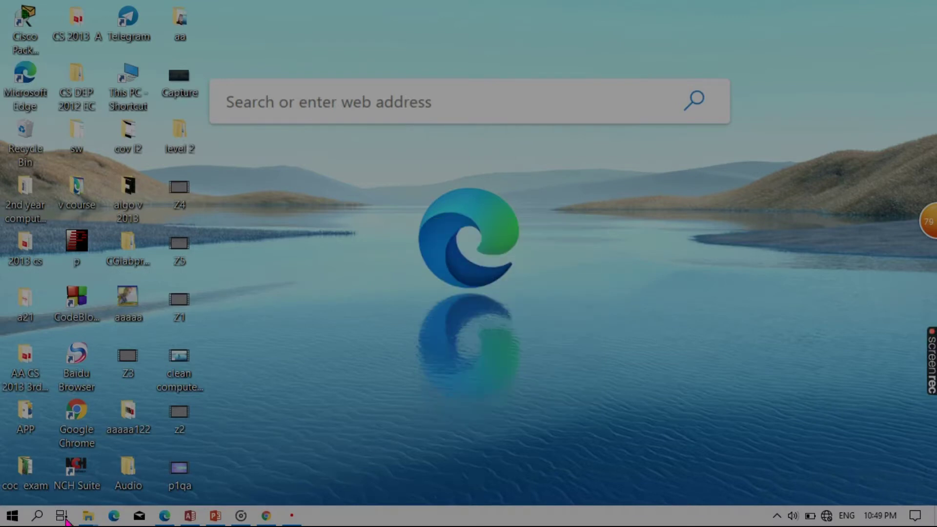
Search Windows for "mov" and launch Movavi Video Editor Plus
left_click(37, 516)
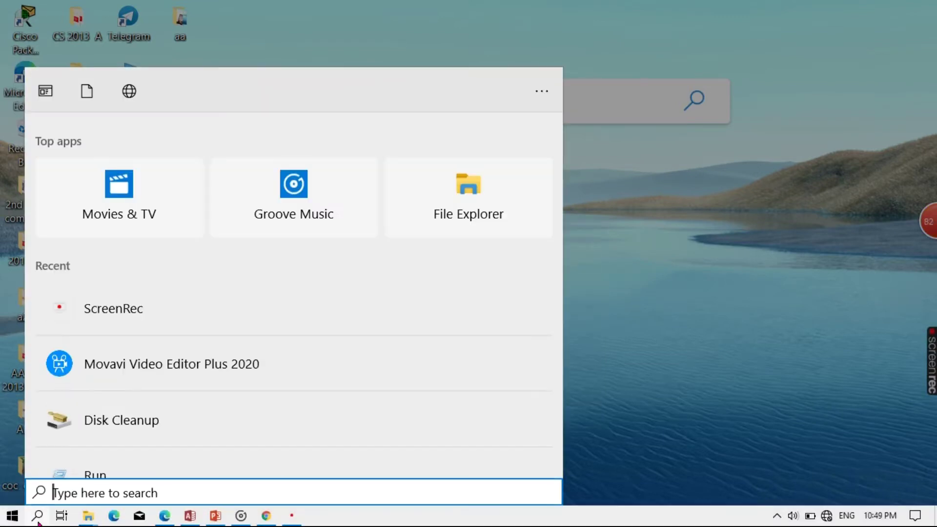
type("mov")
left_click(161, 176)
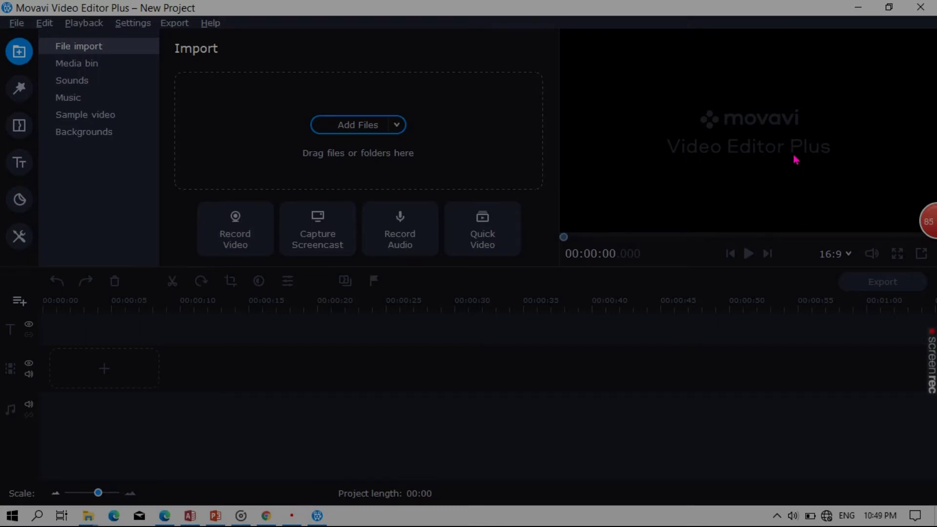
Import the "clean computer the following stem using", p1qa, Z1, z2, Z3, Z4 and Z5 videos from the Desktop
left_click(356, 126)
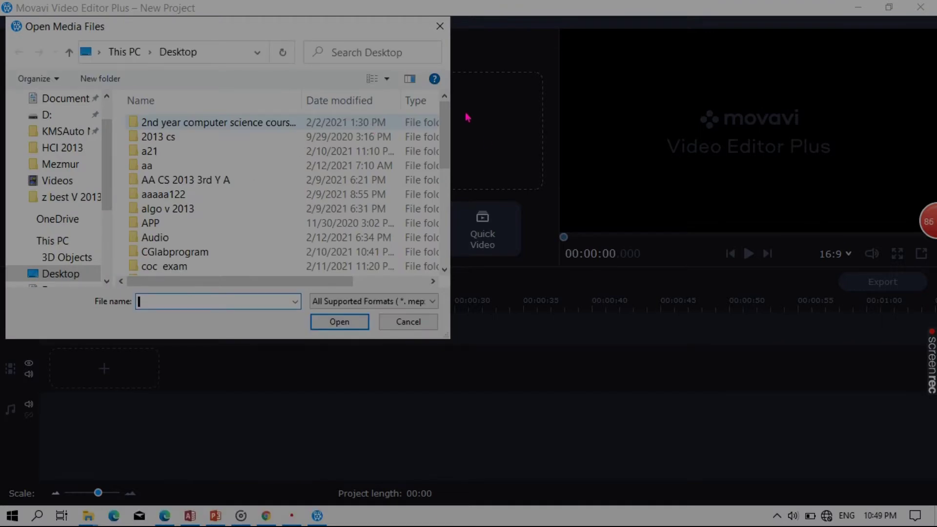
left_click_drag(445, 127, 448, 274)
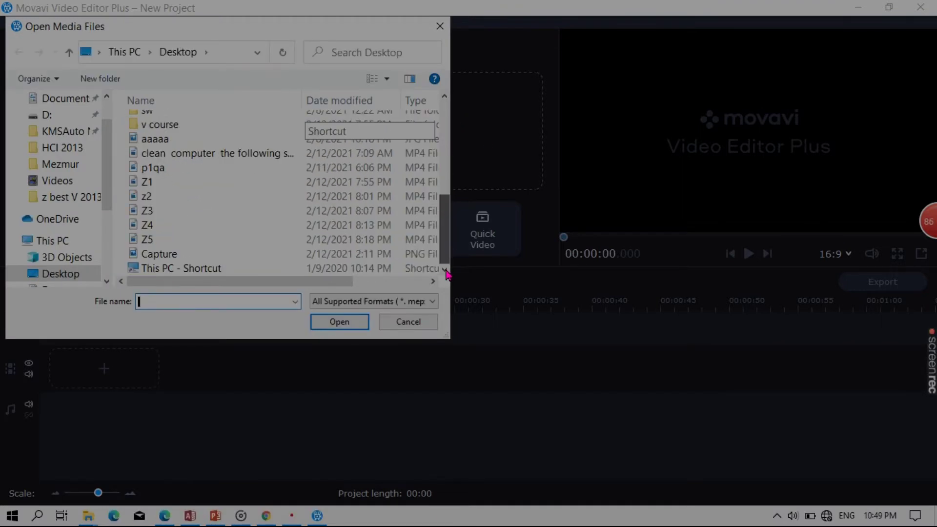
left_click(184, 169)
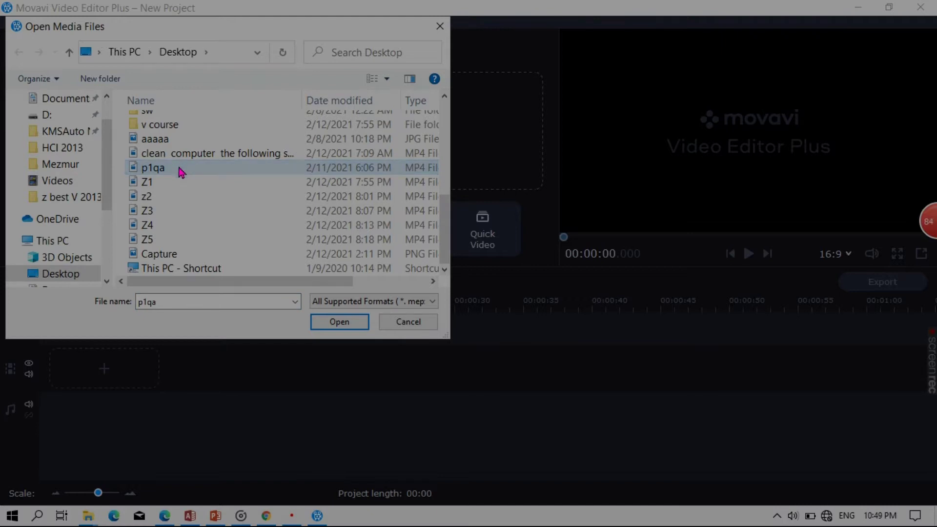
left_click(177, 181)
left_click(169, 197)
left_click(175, 181, "ctrl")
left_click(174, 169, "ctrl")
left_click(161, 214, "ctrl")
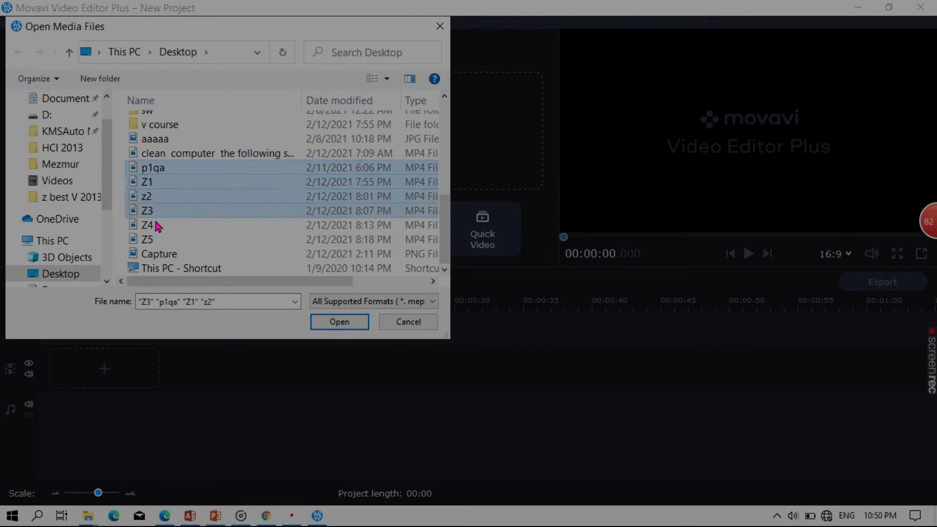
left_click(155, 226, "ctrl")
left_click(152, 240, "ctrl")
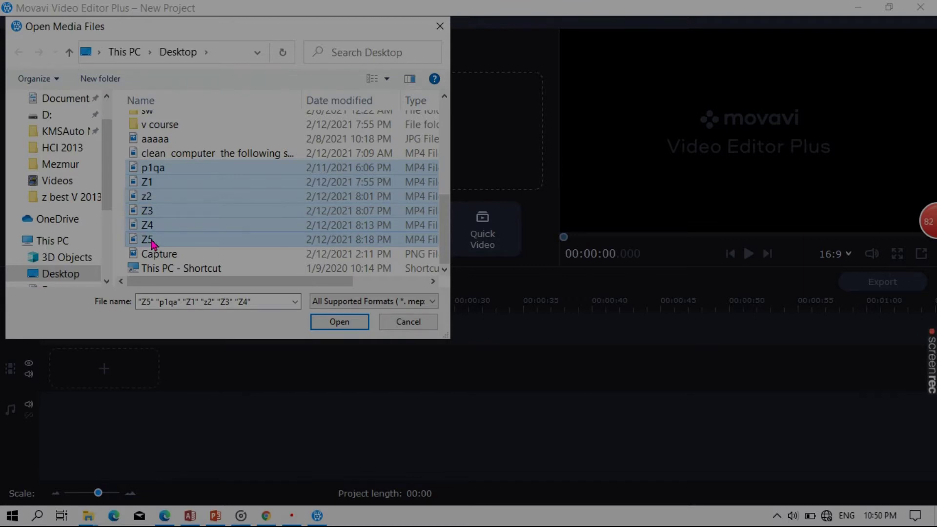
left_click(180, 155, "ctrl")
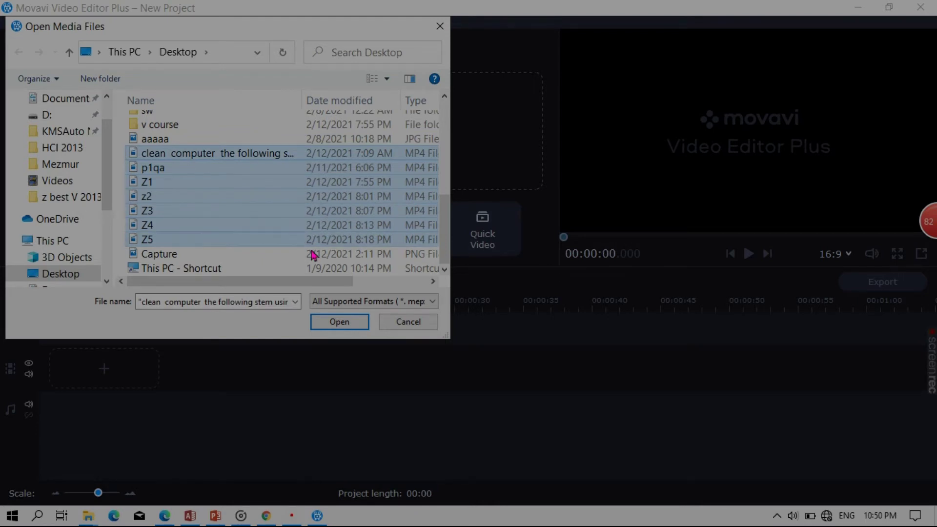
left_click(339, 322)
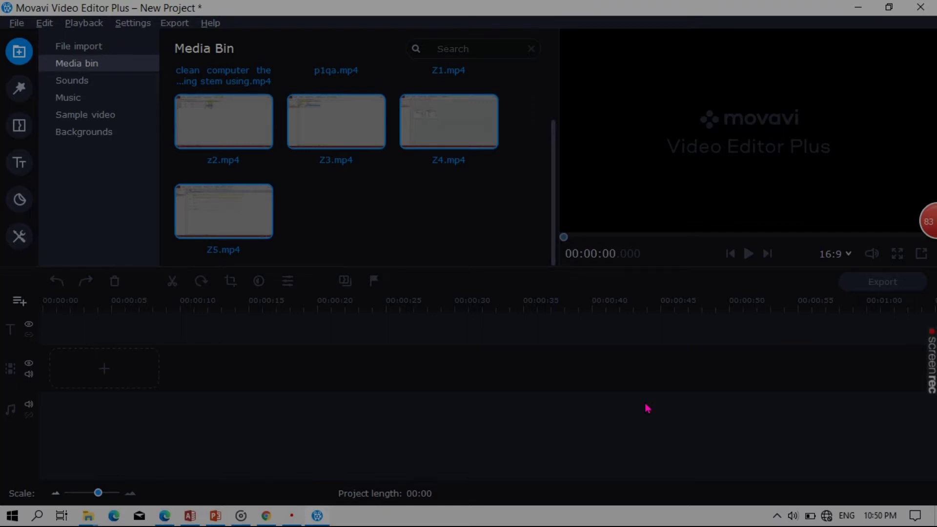
left_click_drag(553, 209, 549, 131)
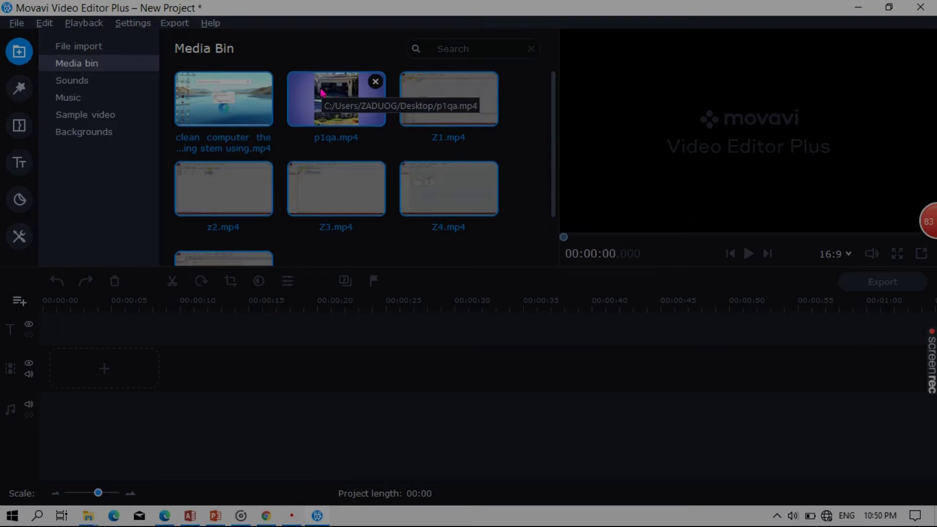
left_click_drag(321, 92, 62, 344)
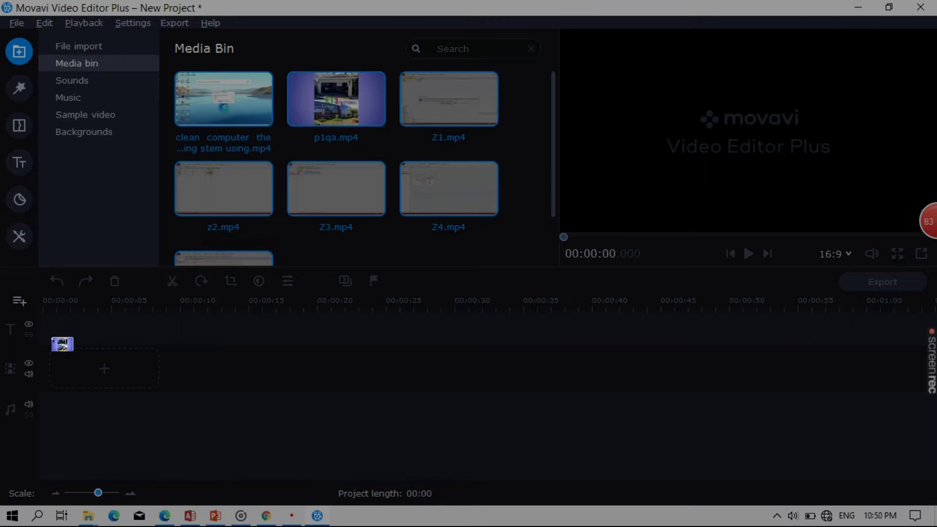
left_click_drag(62, 344, 54, 344)
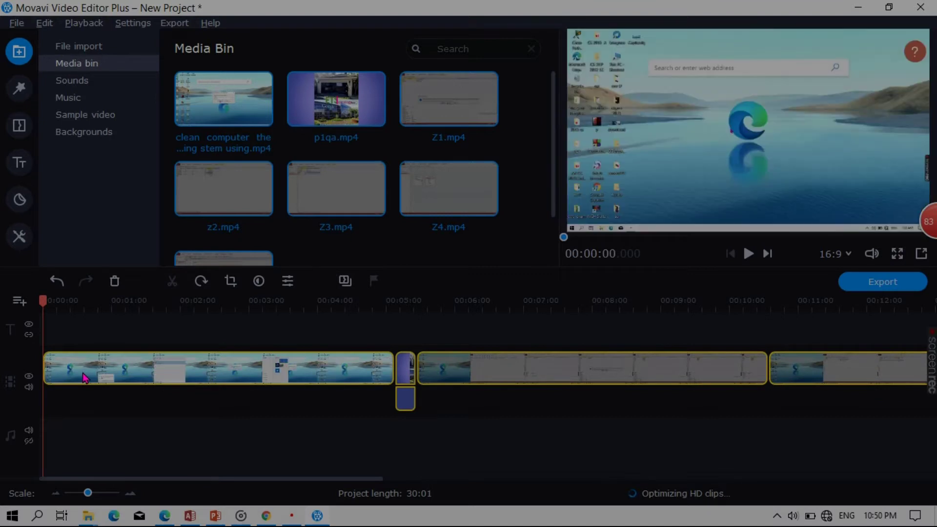
key("ctrl+z")
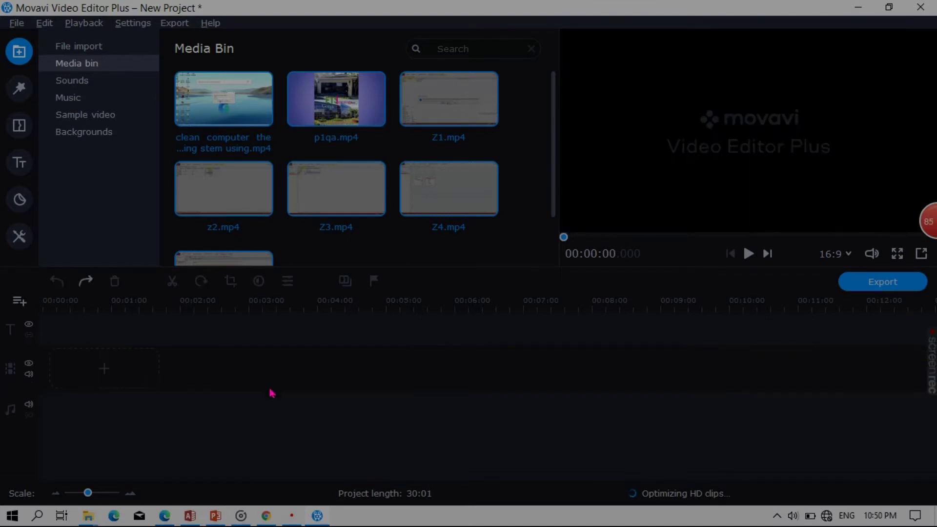
Place p1qa.mp4 at the start of the video track with the clean computer clip directly after it, and play the preview
left_click(335, 111)
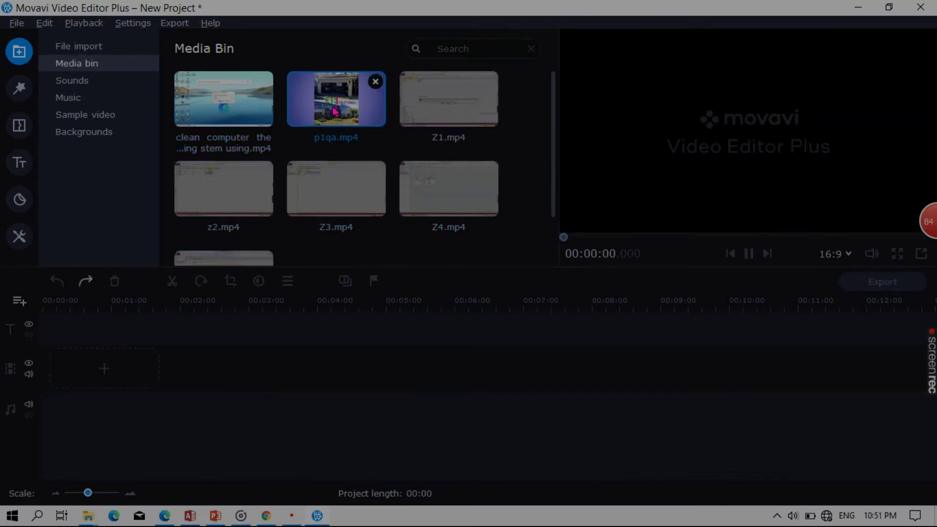
left_click_drag(335, 112, 69, 366)
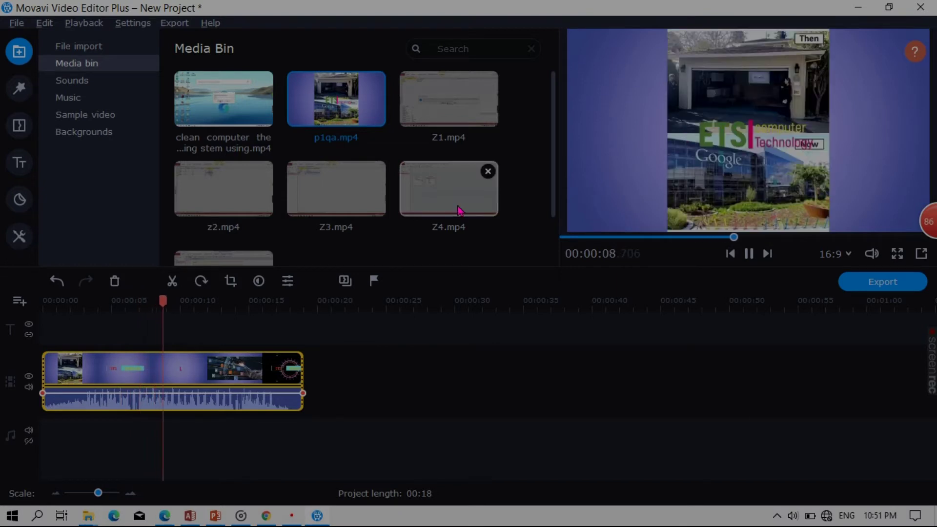
left_click_drag(206, 98, 310, 359)
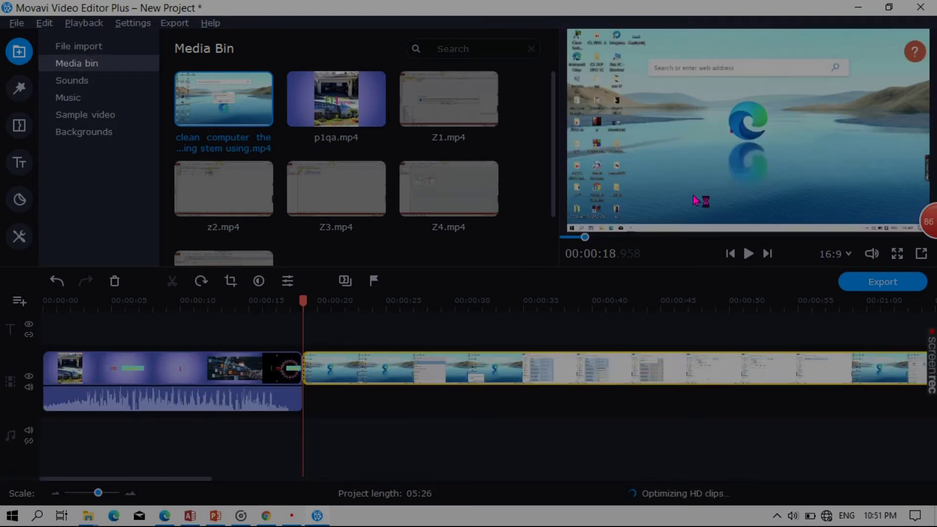
left_click(748, 254)
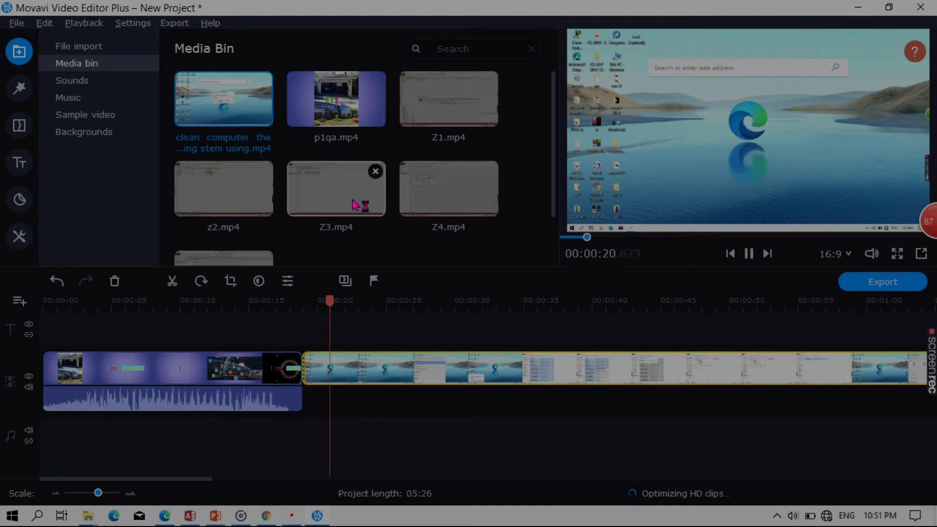
Add the built-in Sunrise music to the audio track, starting where the clean computer clip begins
left_click(97, 122)
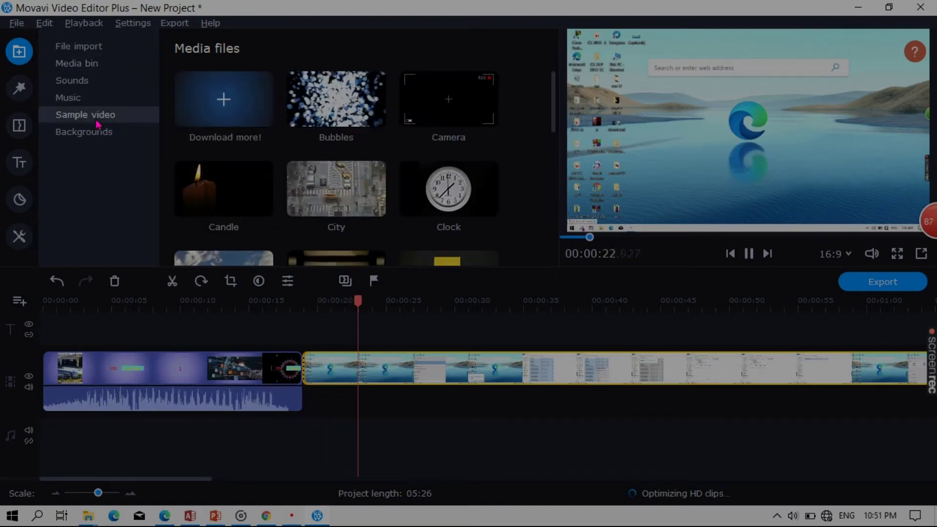
left_click(73, 98)
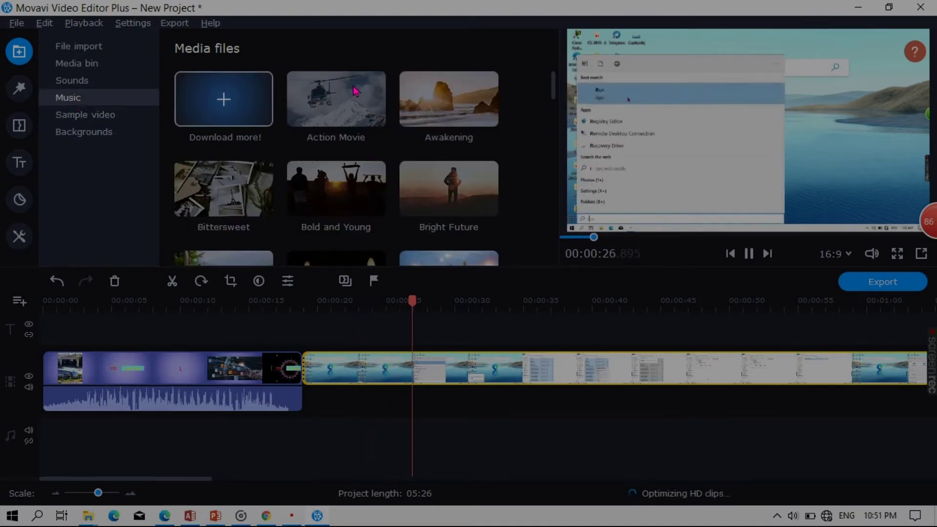
left_click_drag(555, 91, 553, 256)
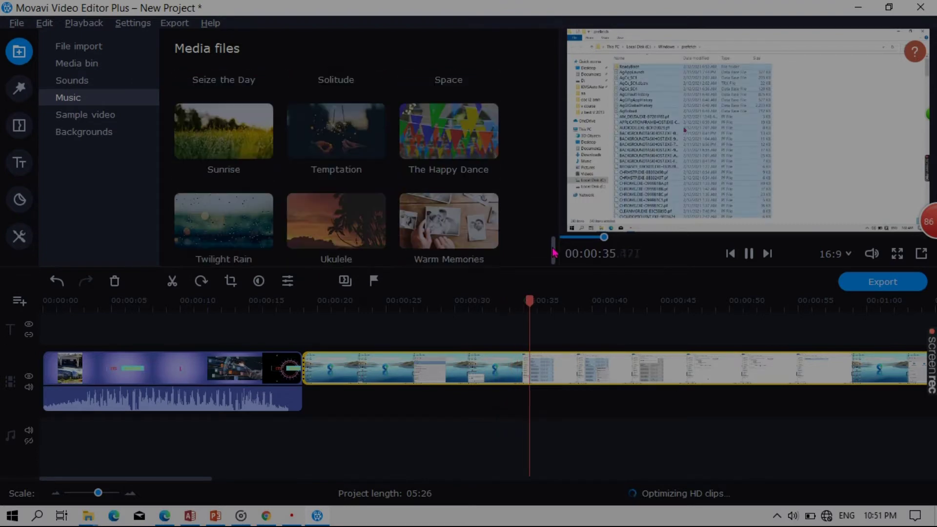
left_click(234, 149)
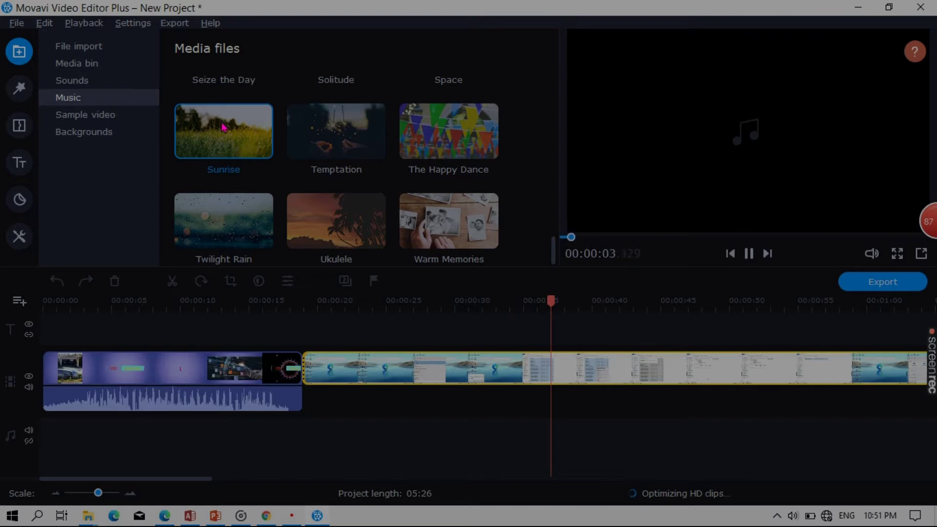
left_click_drag(222, 128, 308, 383)
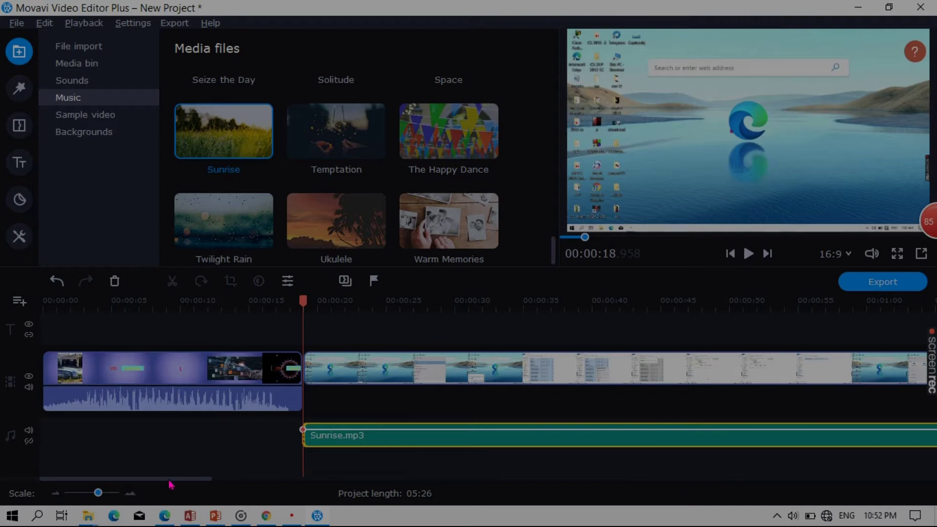
Add a second copy of the Sunrise music directly after the first one on the audio track
left_click_drag(173, 487, 280, 483)
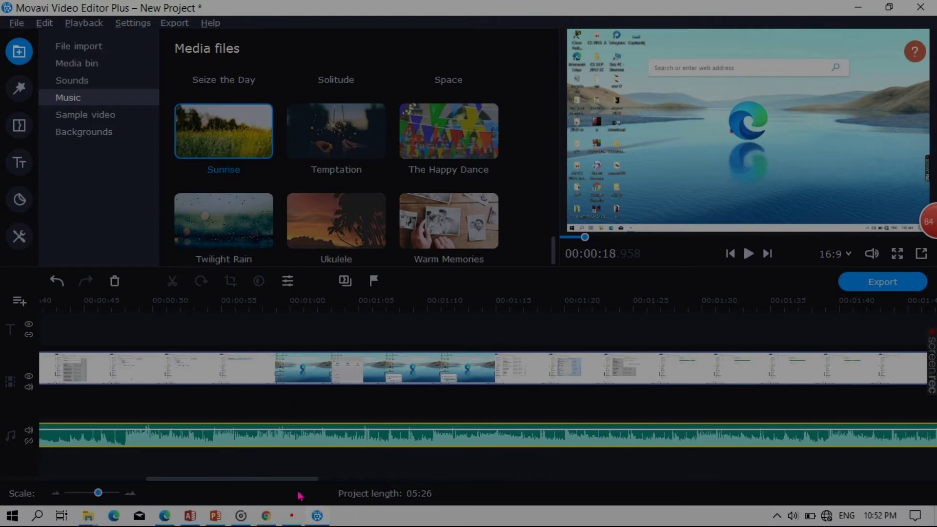
left_click_drag(272, 485, 562, 417)
mouse_move(226, 156)
left_mouse_down()
mouse_move(229, 147)
mouse_move(293, 380)
mouse_move(292, 418)
left_mouse_up()
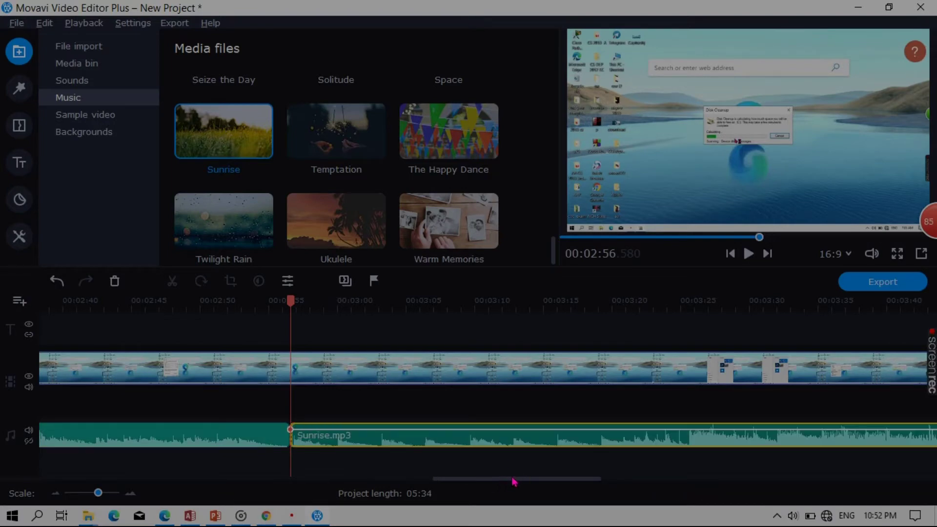
Append p1qa.mp4 from the media bin after the clean computer clip at the end of the video track
left_click_drag(509, 480, 795, 426)
scroll(797, 426, "right", 5)
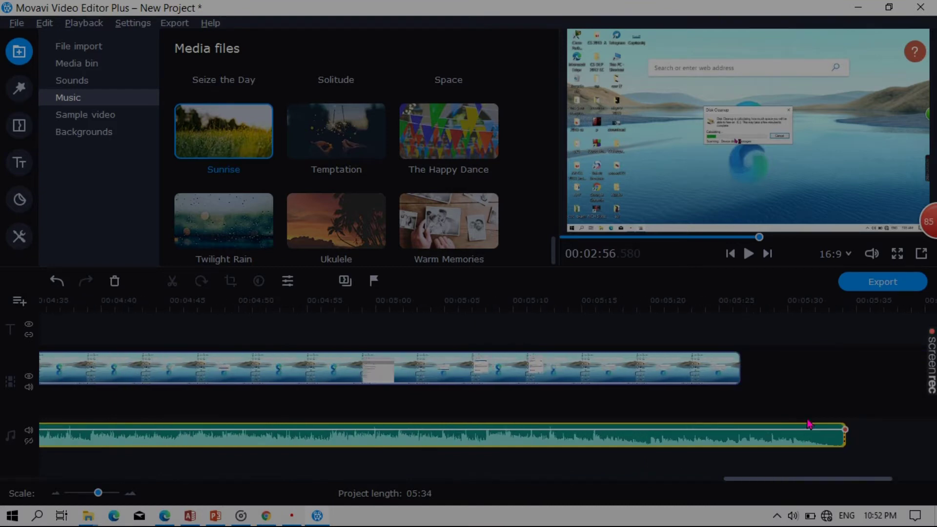
scroll(808, 423, "right", 3)
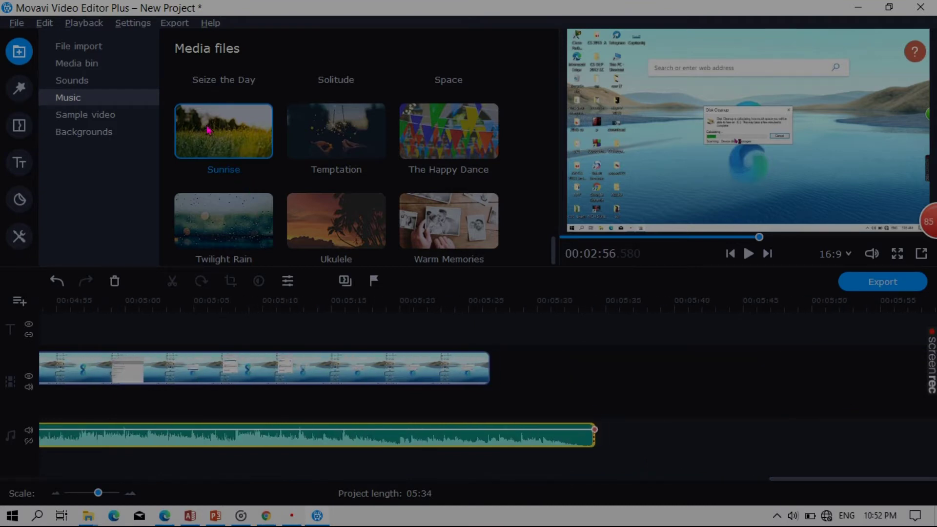
left_click(92, 47)
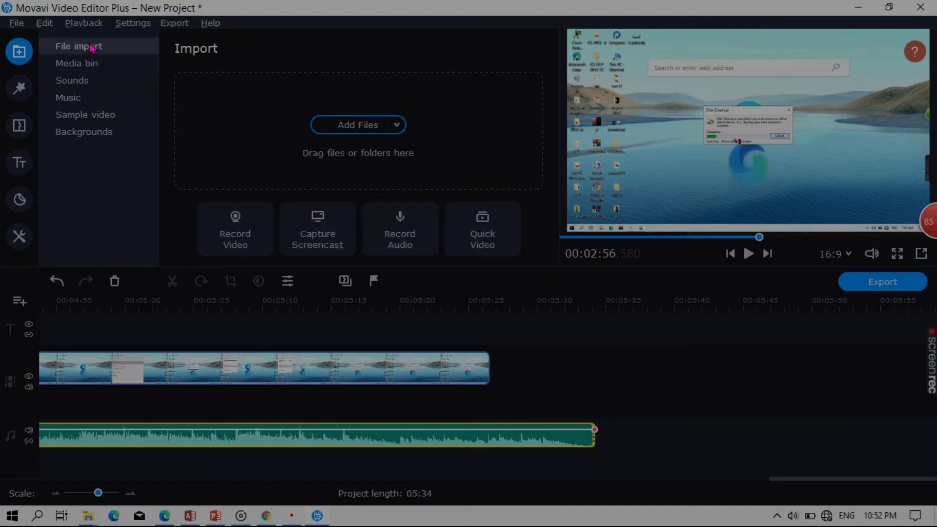
left_click(81, 83)
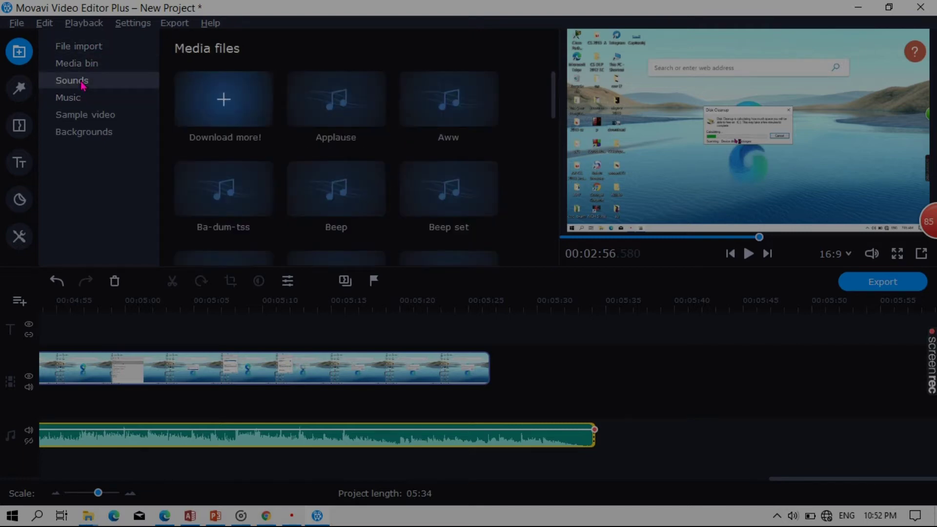
left_click(91, 65)
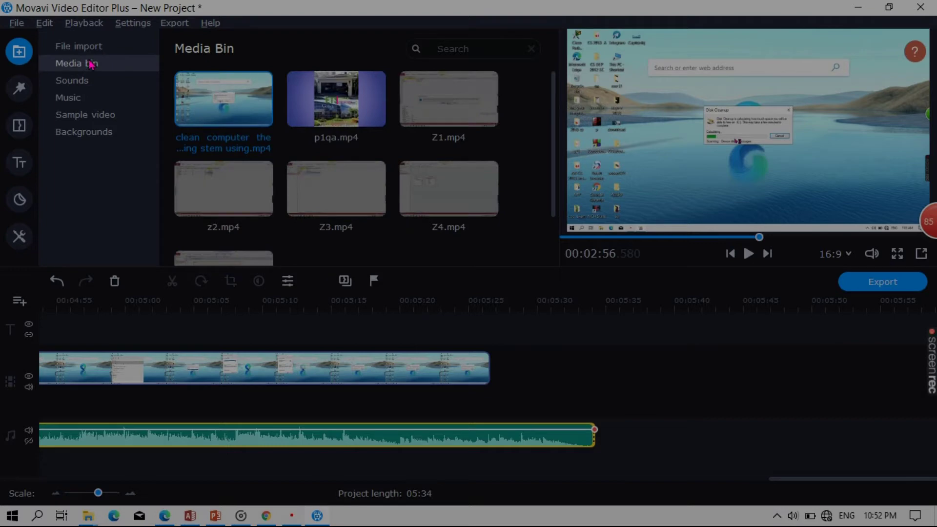
left_click_drag(330, 104, 493, 340)
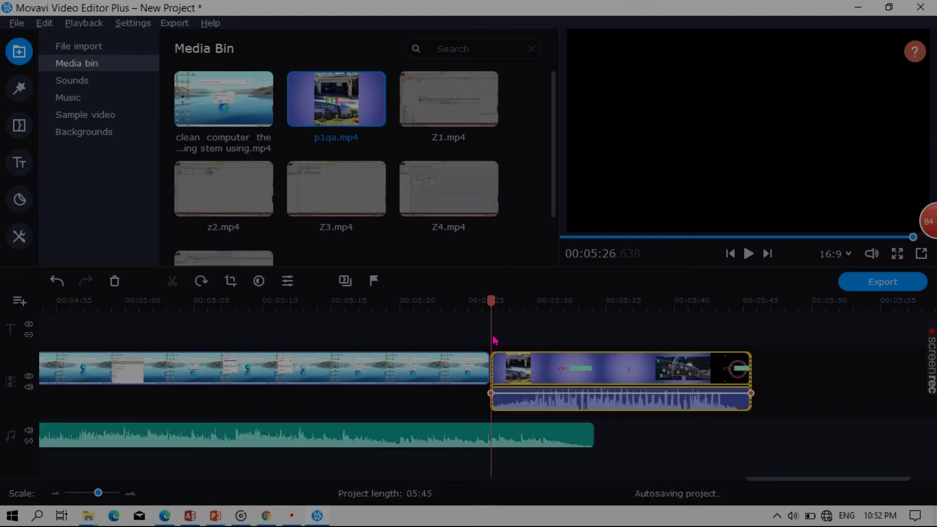
Start importing more media files and open the a21 folder on the Desktop
left_click(225, 104)
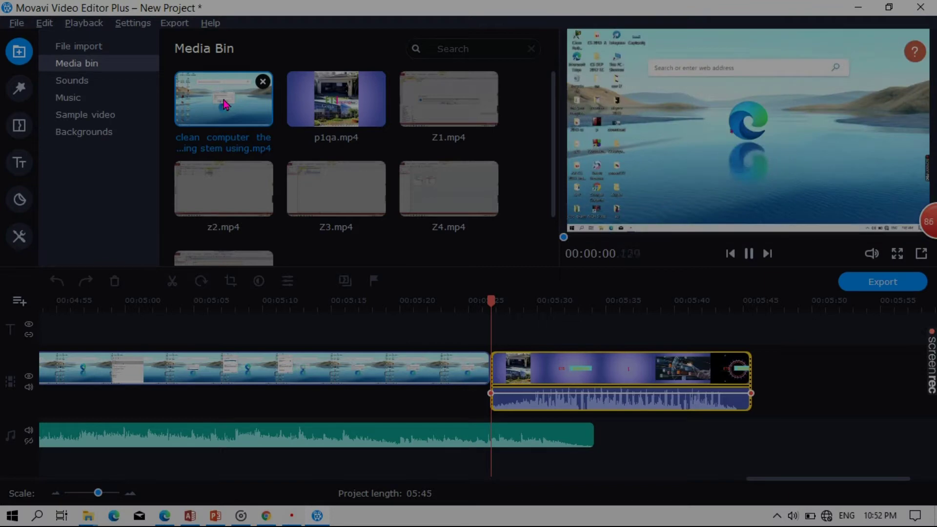
left_click(101, 51)
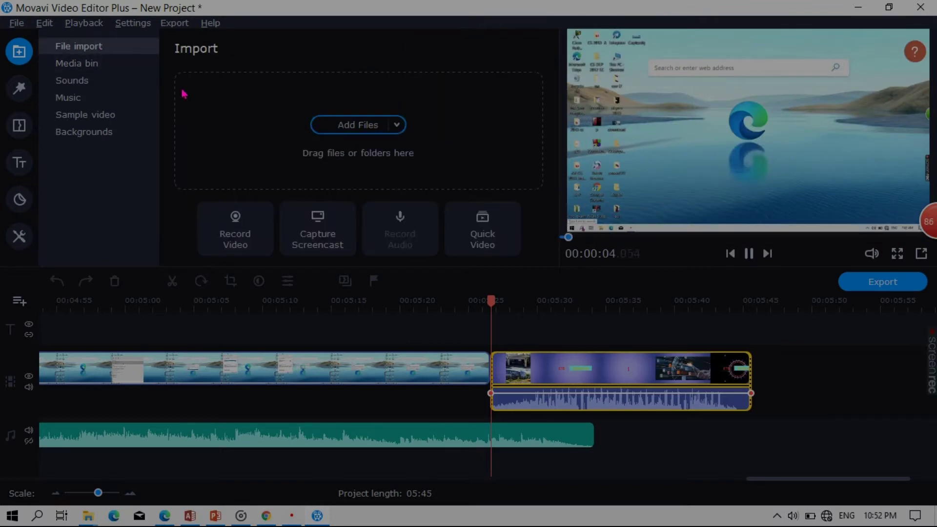
left_click(342, 123)
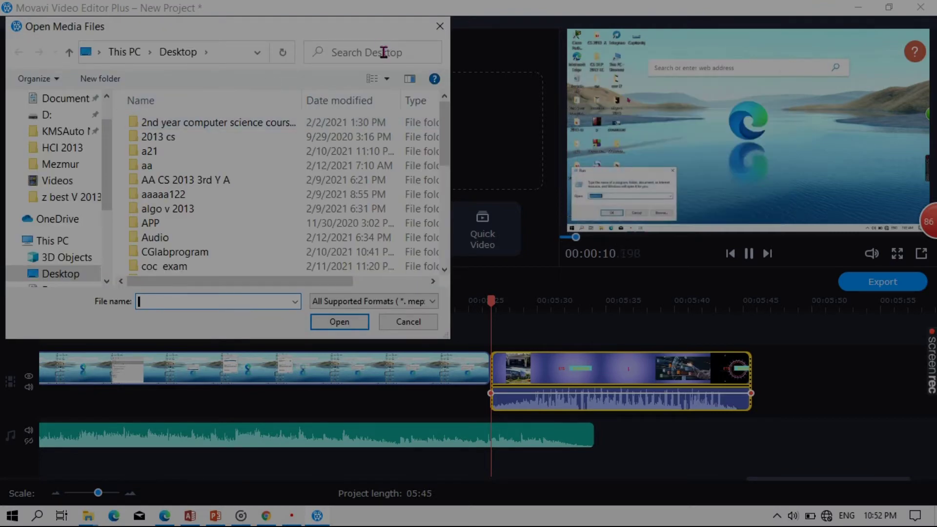
left_click(359, 53)
type("a21")
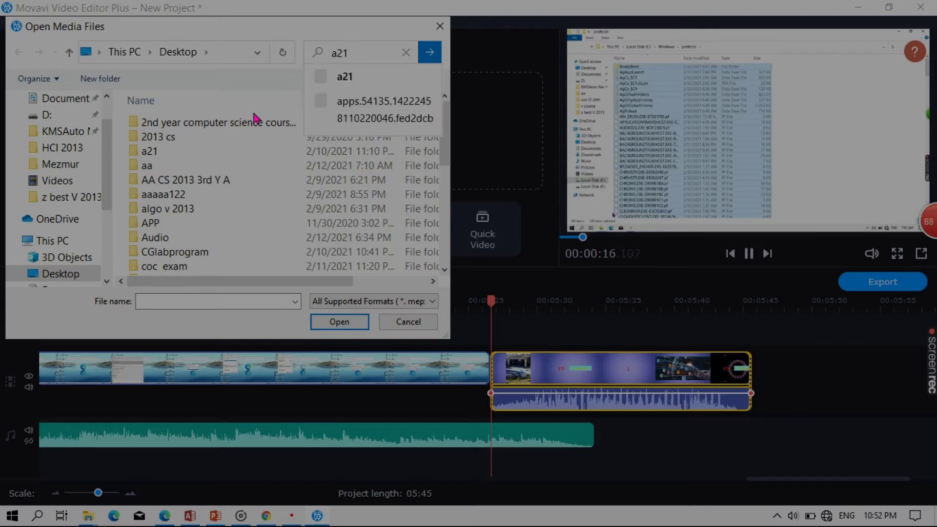
double_click(186, 152)
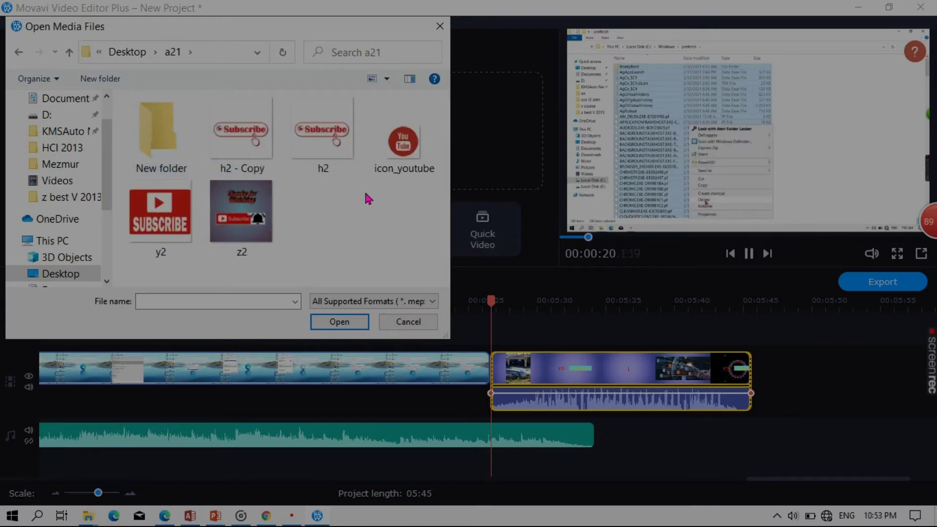
Import the images h2, y2 and z2 from the a21 folder, leaving out h2 - Copy
left_click(236, 130)
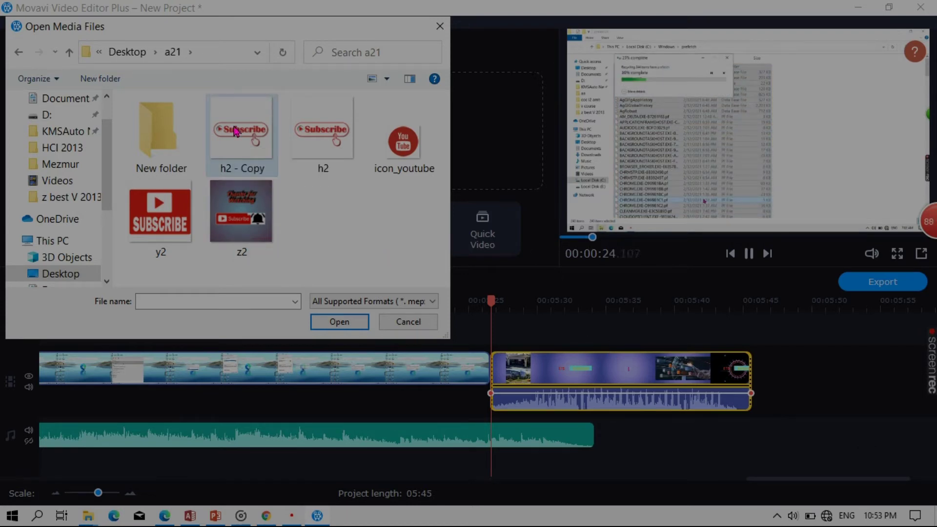
left_click(320, 136, "ctrl")
left_click(257, 196, "ctrl")
left_click(166, 227, "ctrl")
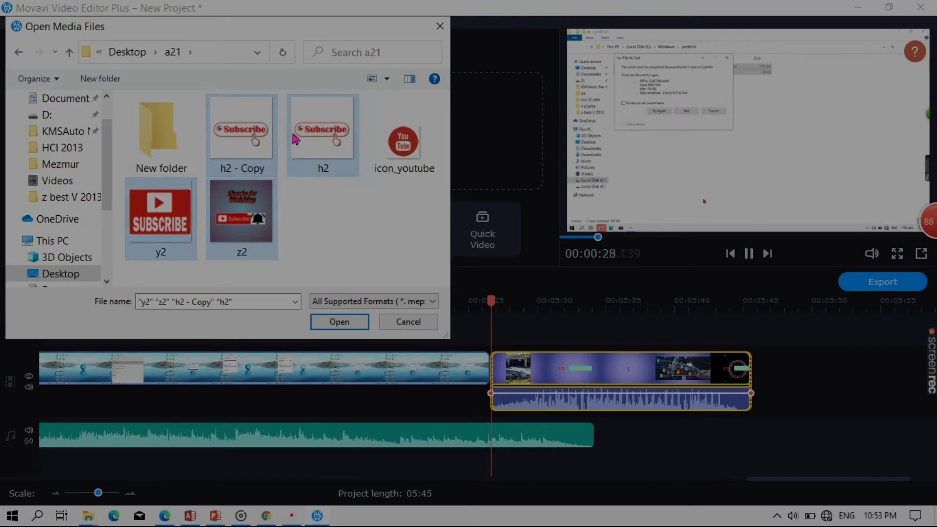
left_click(311, 136, "ctrl")
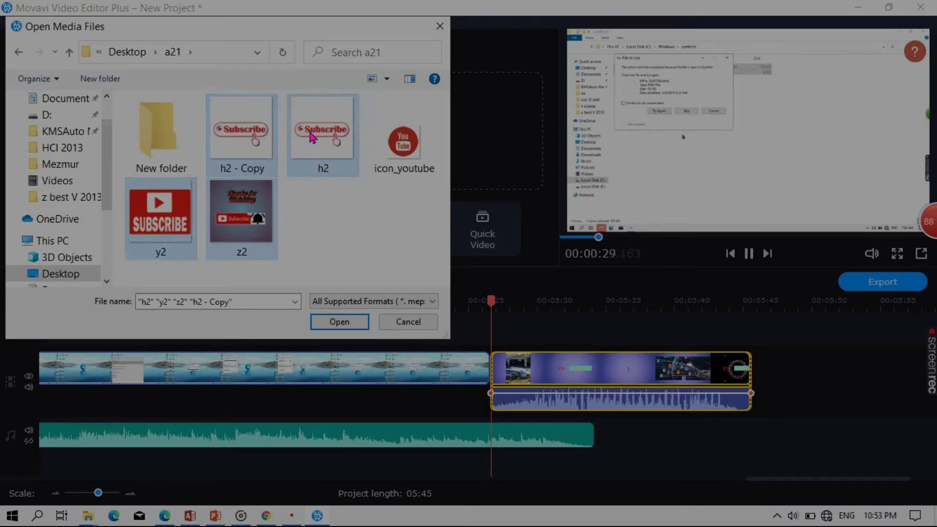
left_click(249, 134, "ctrl")
left_click(324, 131, "ctrl")
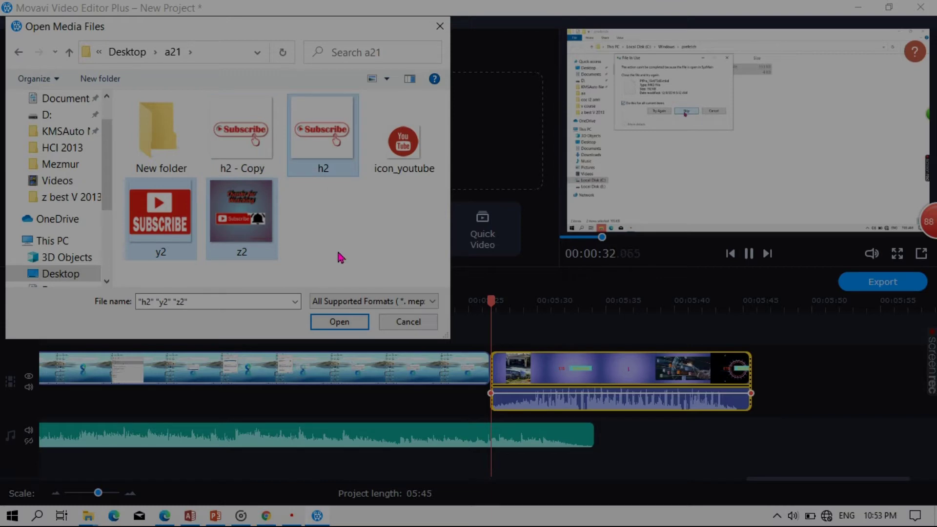
left_click(340, 322)
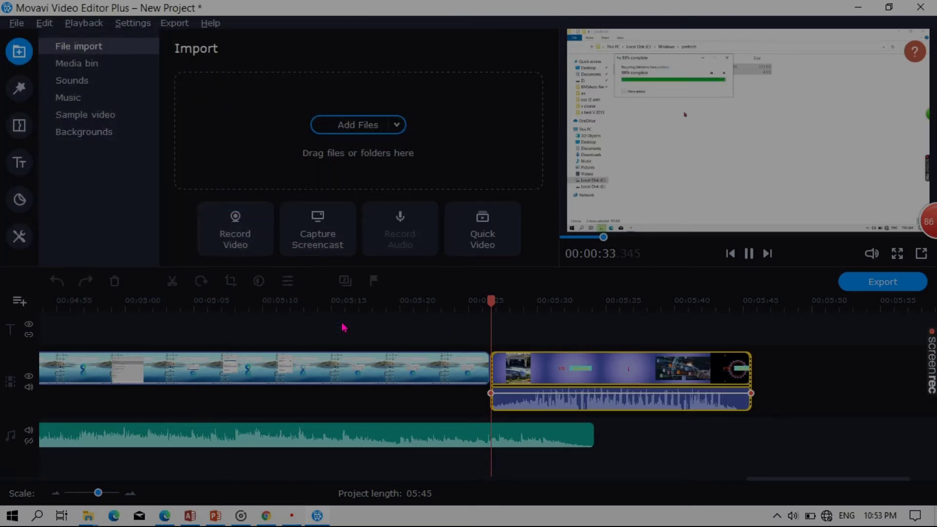
Add a third copy of the built-in Sunrise music directly after the second one on the audio track
left_click(88, 119)
left_click(70, 100)
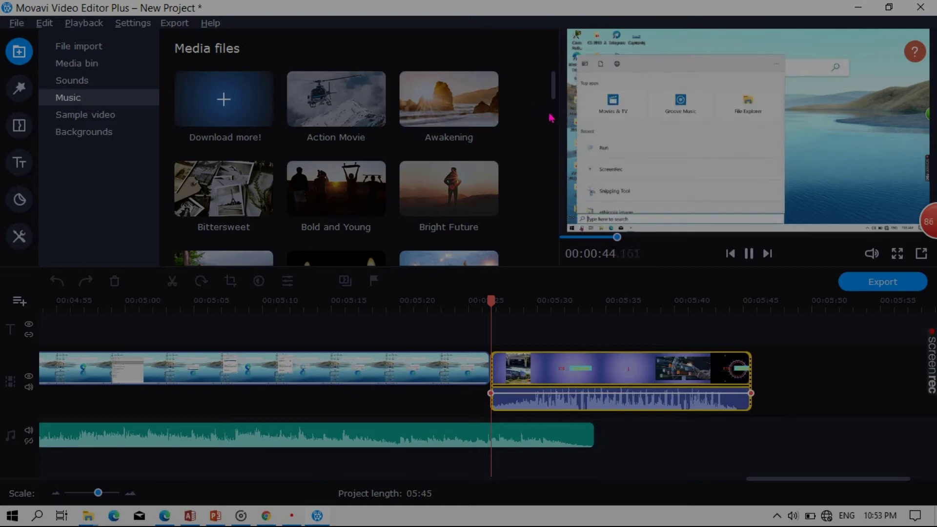
left_click_drag(554, 96, 505, 127)
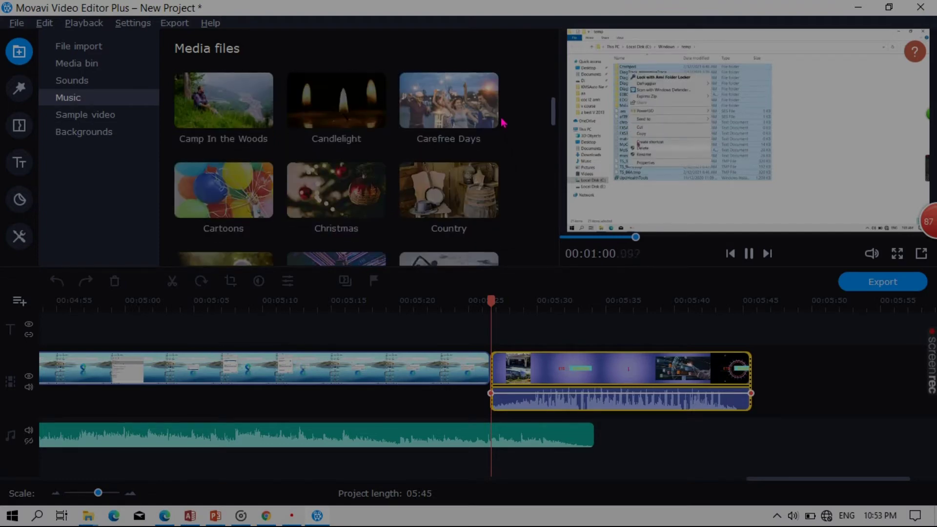
left_click_drag(494, 102, 486, 81)
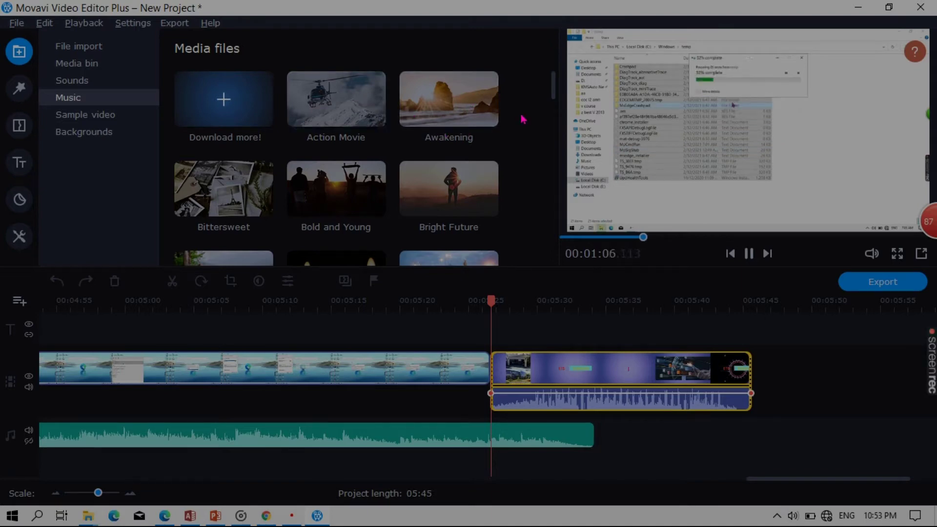
left_click_drag(553, 88, 556, 254)
left_click(207, 152)
left_click_drag(207, 152, 600, 425)
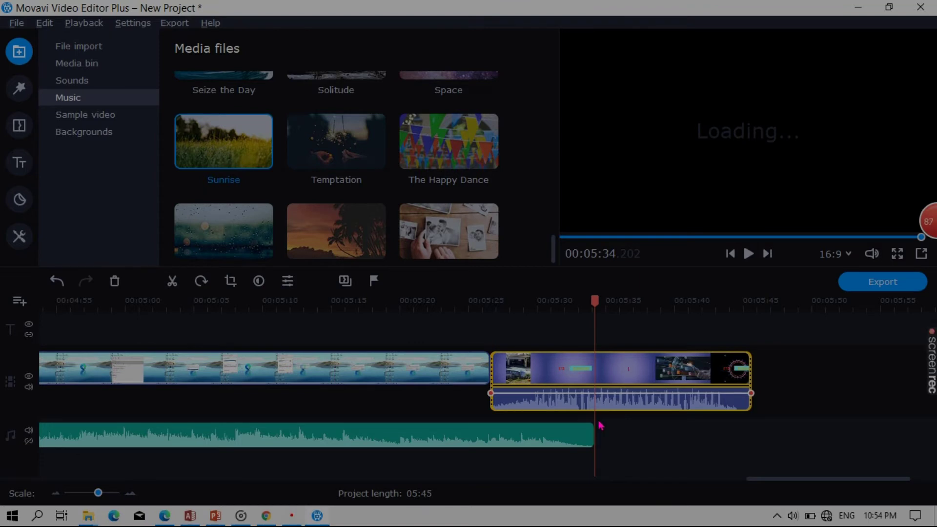
Silence the outro p1qa.mp4 clip's own sound by lowering its volume line at both the end and the start
left_click(701, 400)
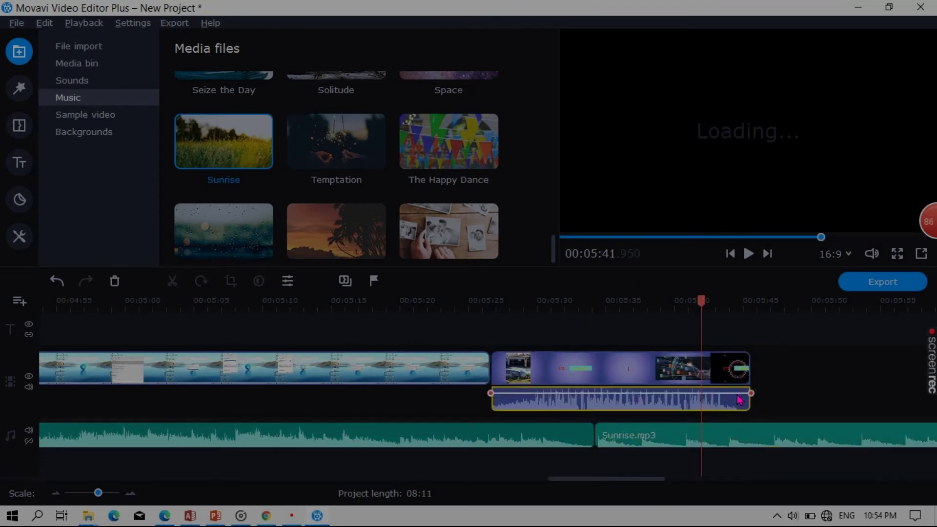
left_click(751, 396)
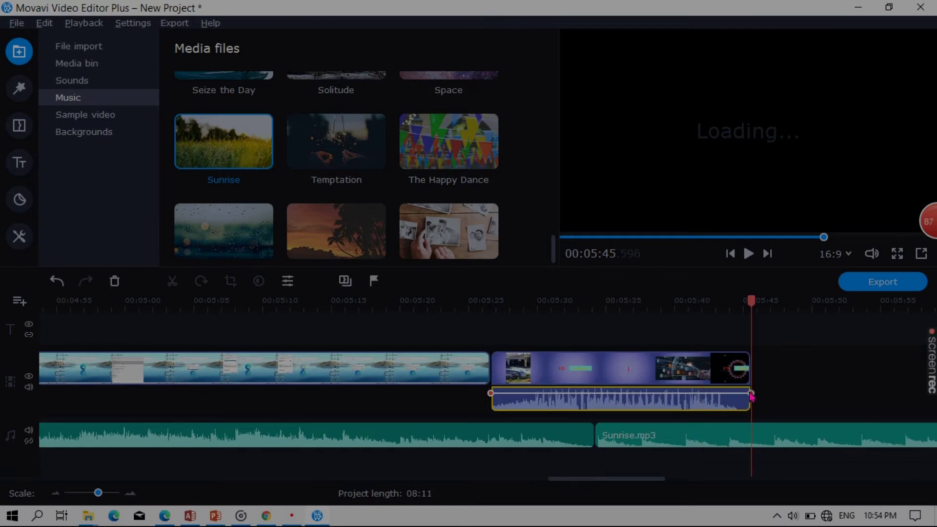
left_click_drag(751, 396, 756, 412)
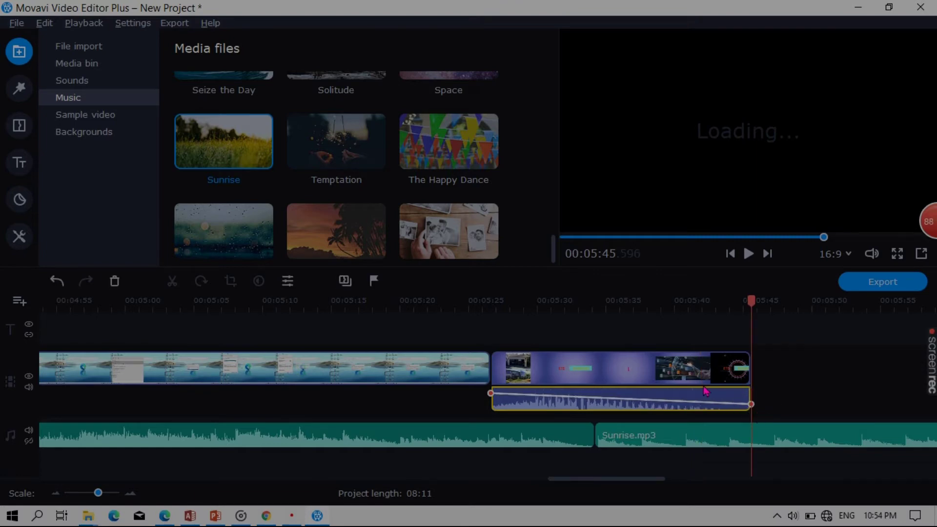
left_click_drag(490, 395, 494, 408)
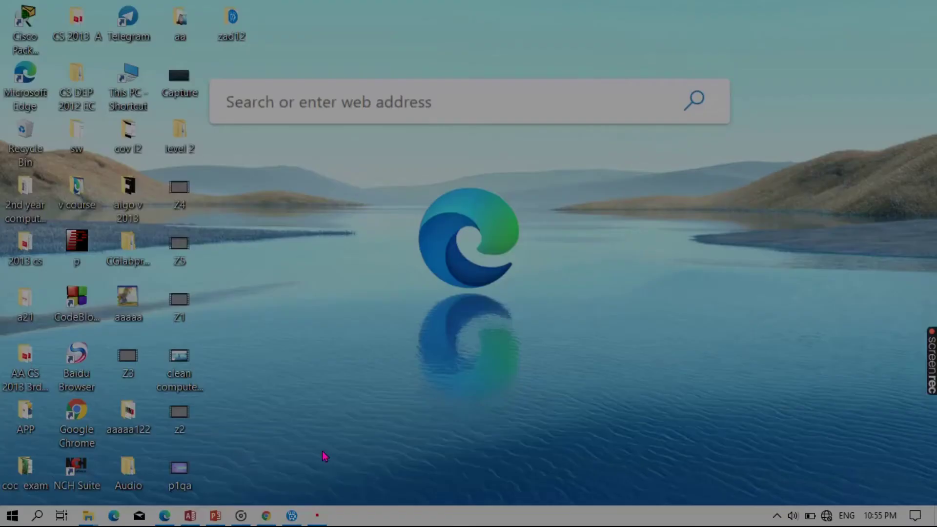
Switch back to Movavi Video Editor Plus and play the outro clip from its beginning to check its sound
mouse_move(317, 521)
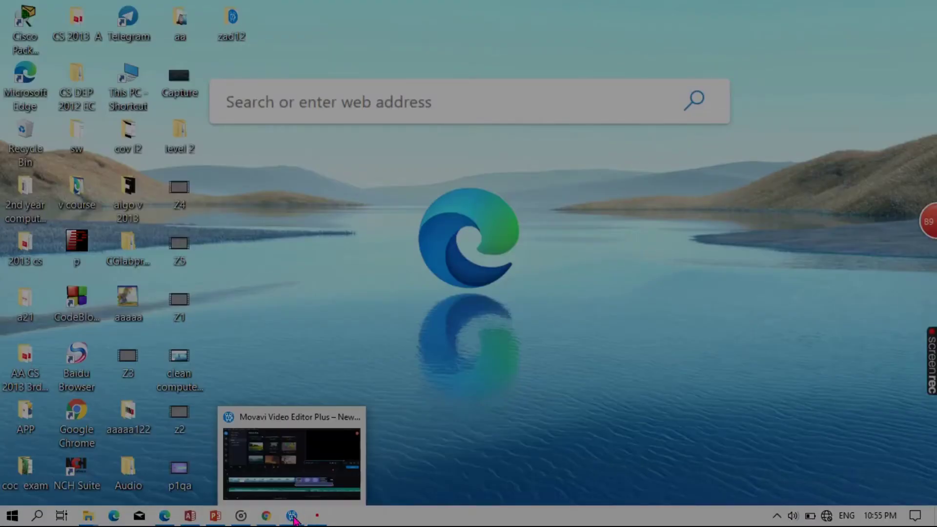
left_click(292, 515)
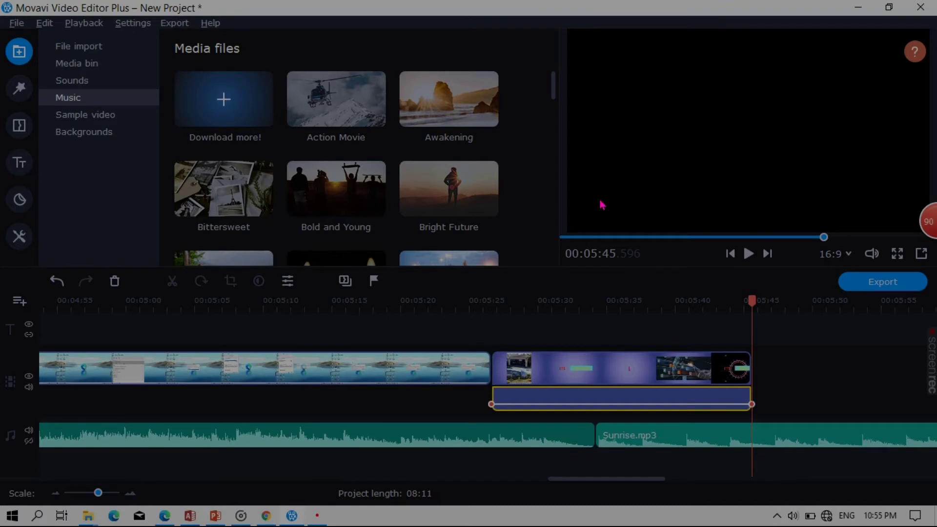
left_click(556, 401)
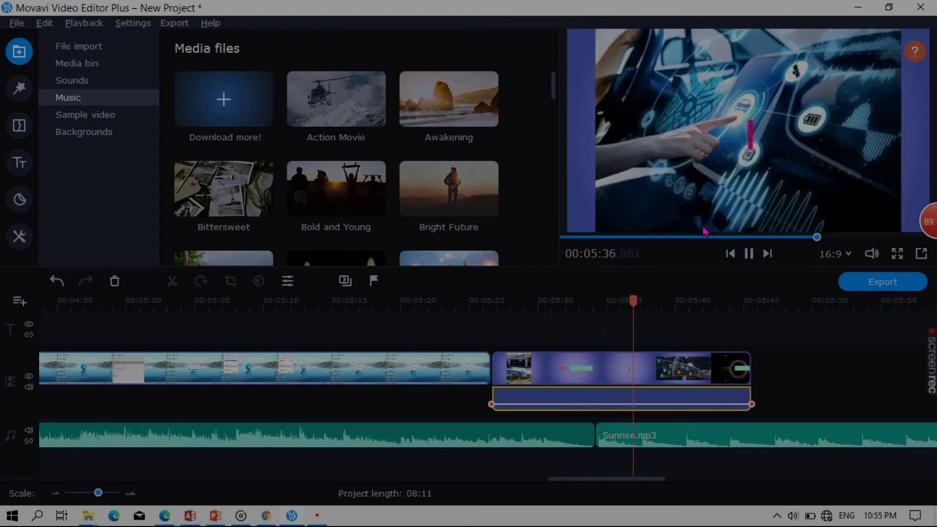
left_click(490, 410)
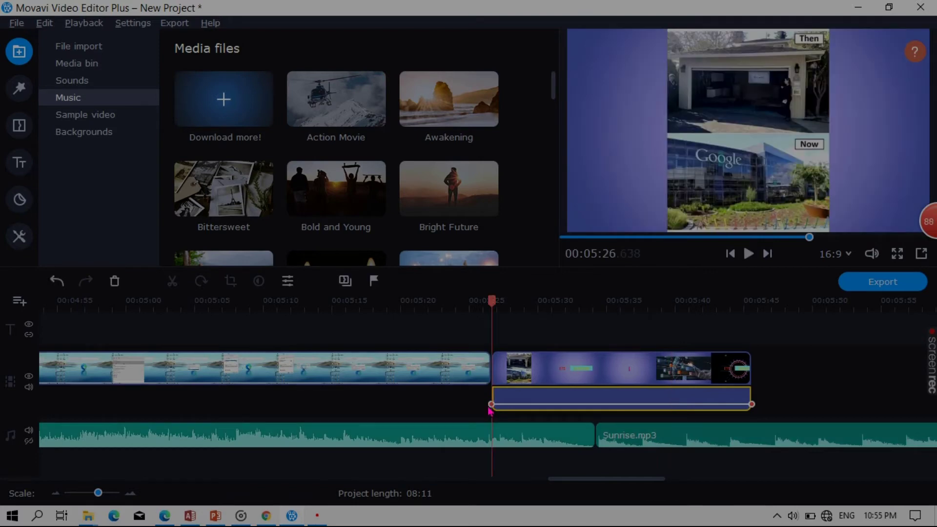
left_click(504, 428)
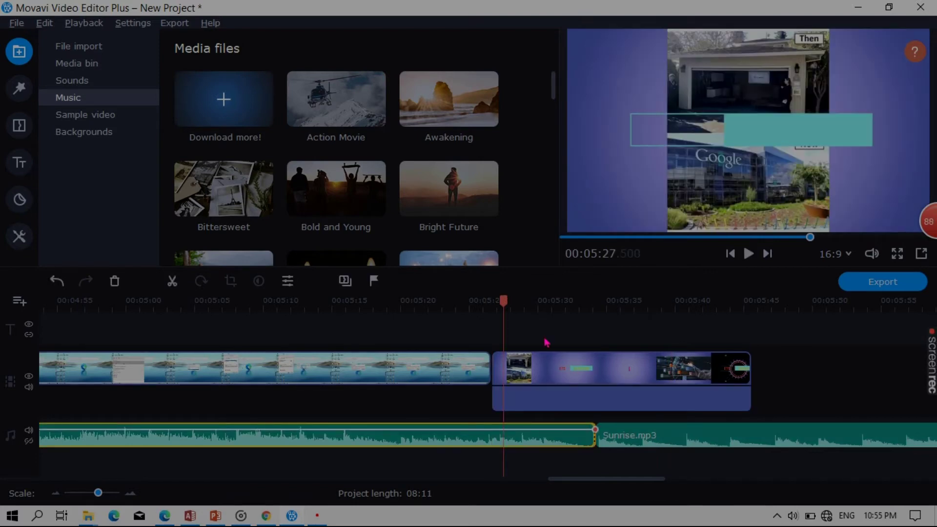
key("space")
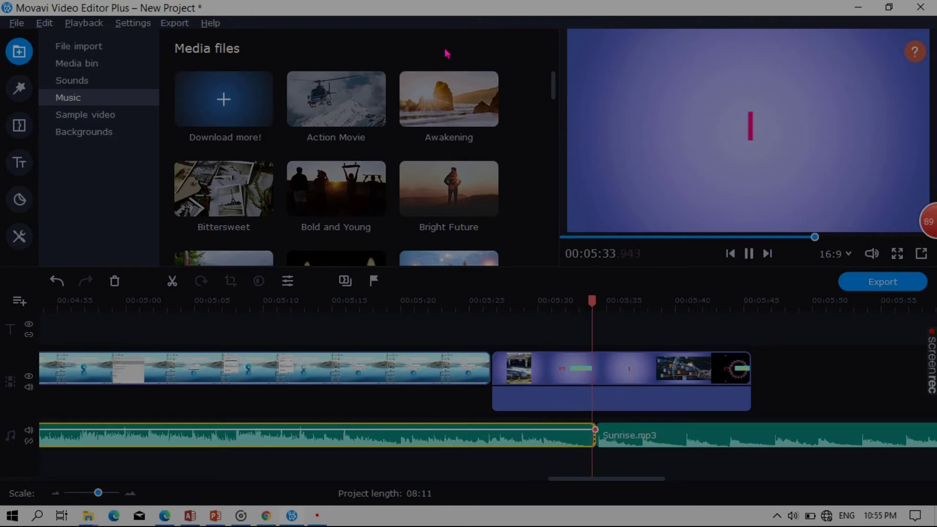
Append h2.png and then z2.jfif from the media bin after the outro clip on the video track
left_click(72, 46)
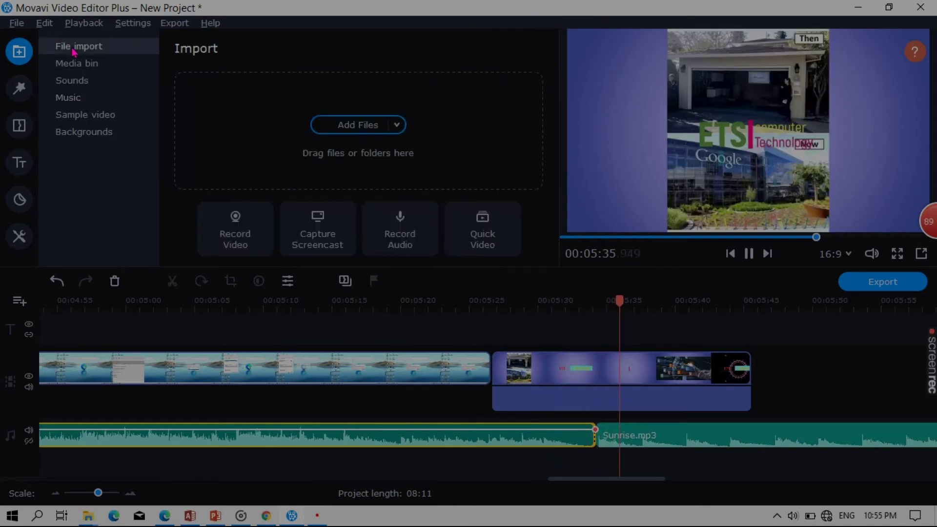
left_click(77, 63)
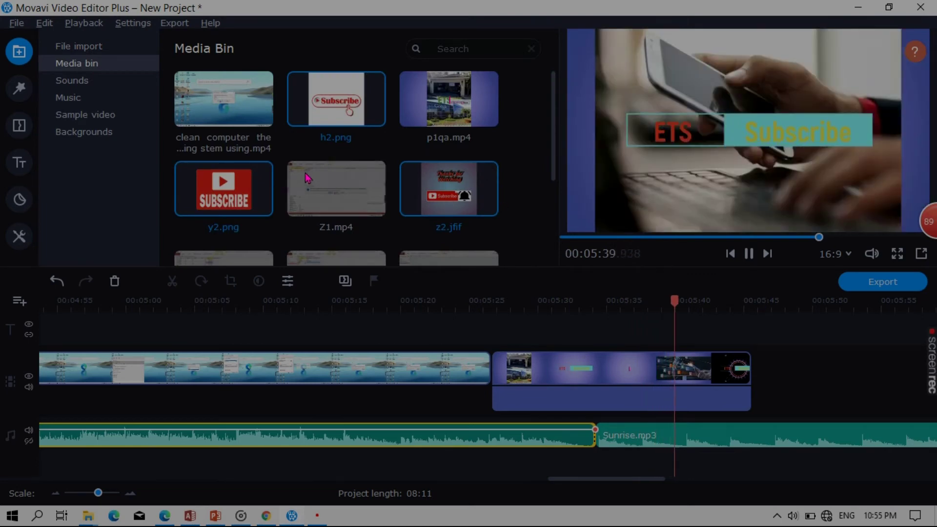
left_click_drag(209, 195, 234, 165)
left_click(342, 110)
left_click_drag(365, 119, 759, 359)
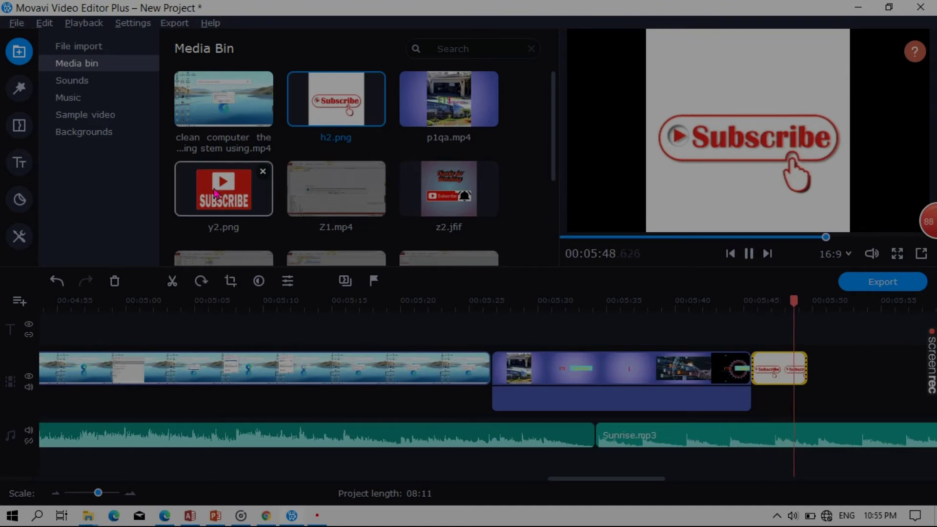
left_click_drag(449, 190, 806, 361)
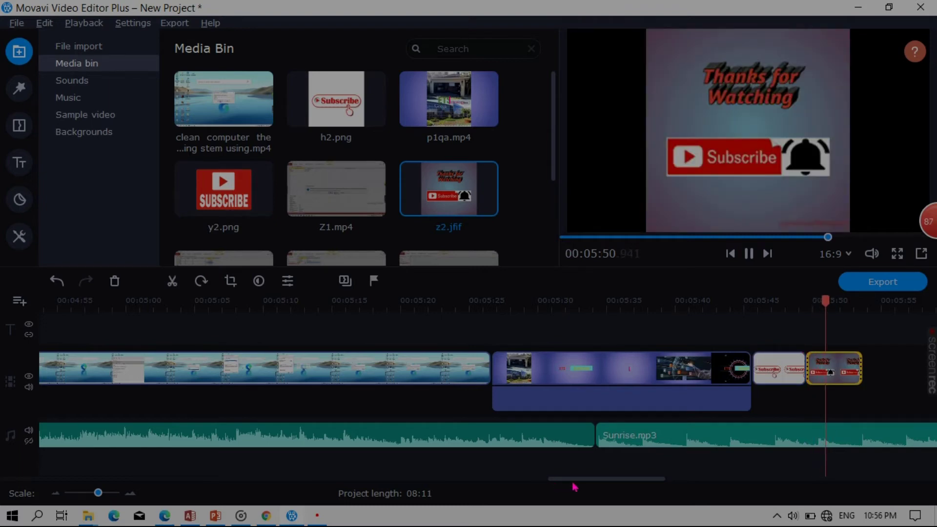
Stretch the z2.jfif clip at the end of the video track to a duration of about 50 seconds
left_click_drag(574, 480, 635, 479)
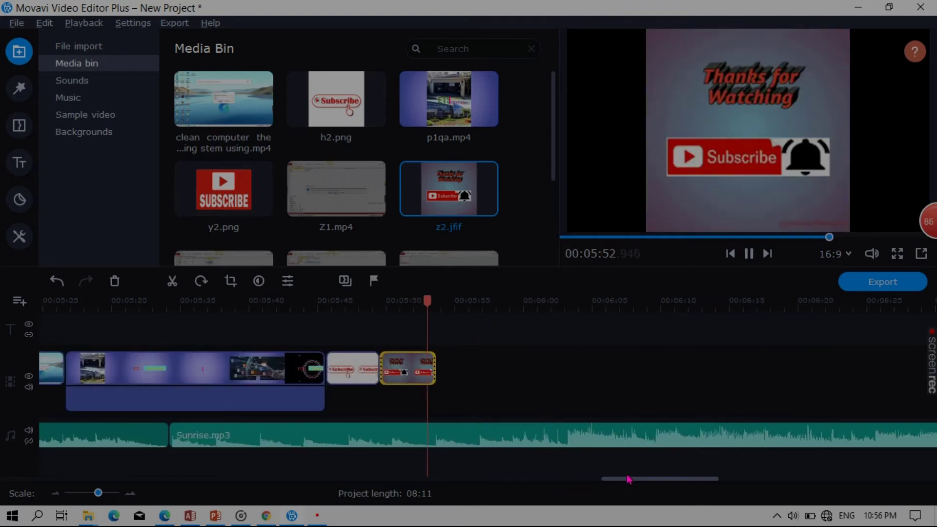
left_click(435, 369)
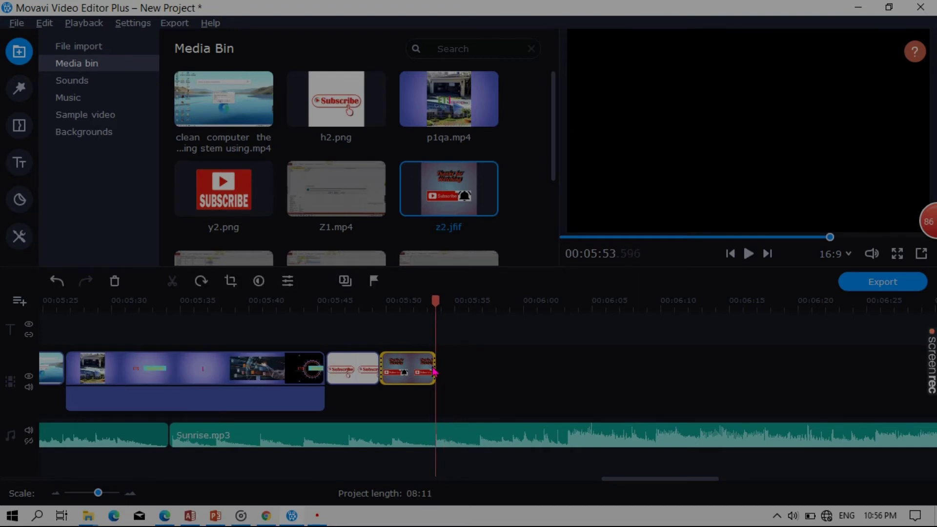
double_click(434, 371)
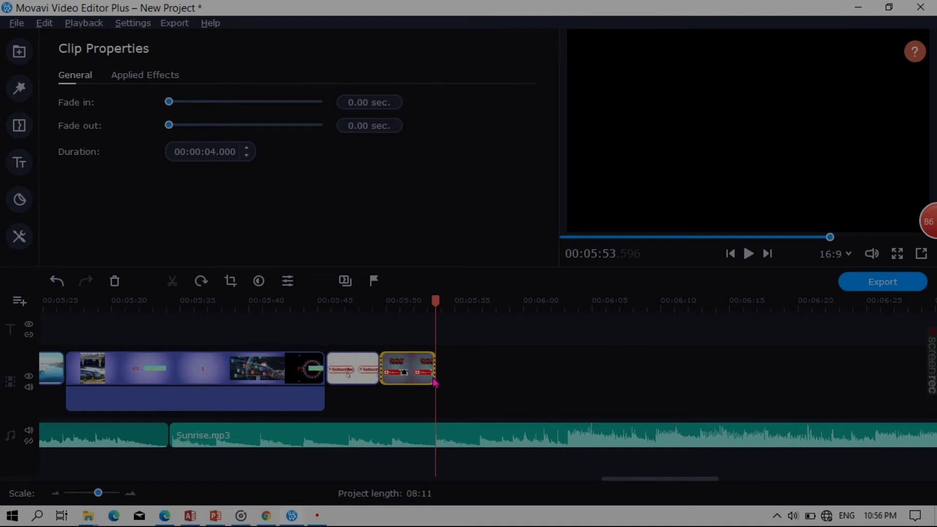
left_click_drag(435, 368, 892, 380)
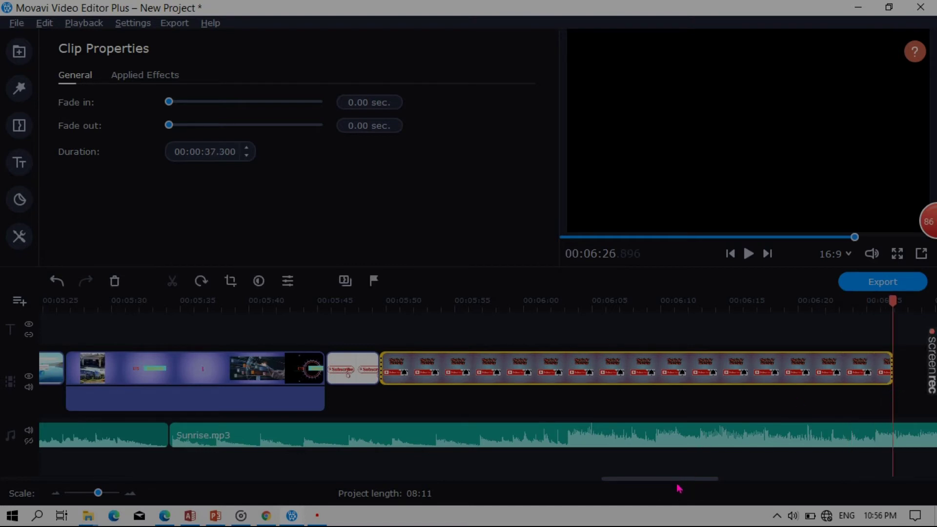
left_click_drag(670, 481, 742, 480)
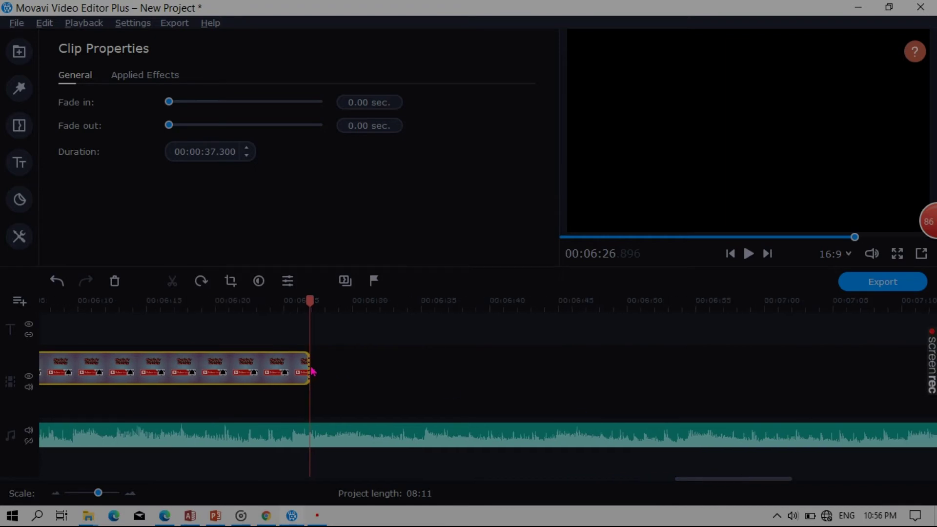
left_click_drag(309, 371, 483, 365)
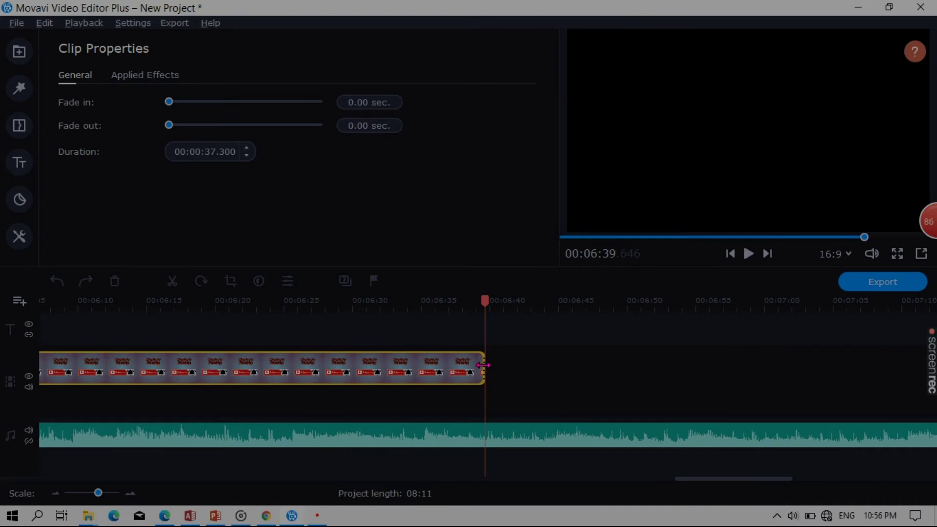
left_click_drag(483, 365, 483, 365)
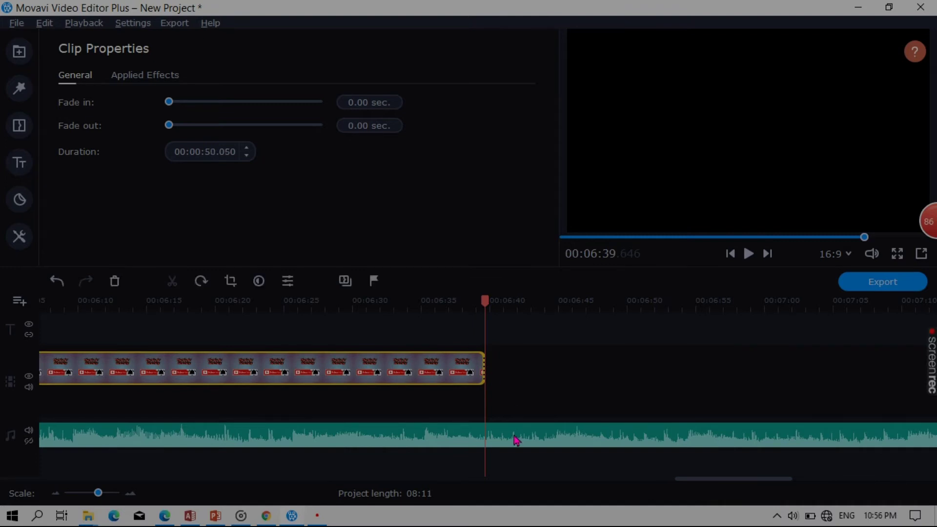
Shorten the closing z2.jfif clip to about 42 seconds and split the Sunrise.mp3 music at 00:06:31.400, near that clip's end
left_click_drag(482, 366, 381, 366)
left_click(431, 441)
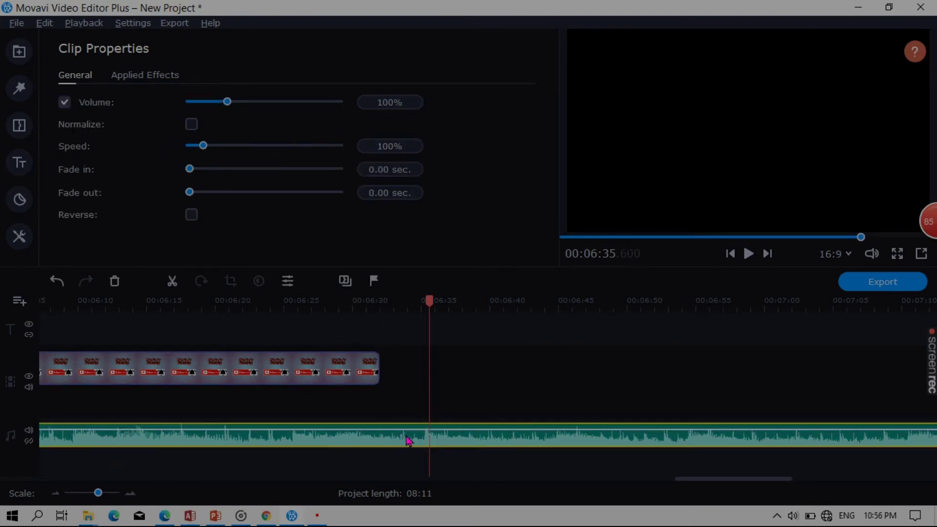
left_click(373, 434)
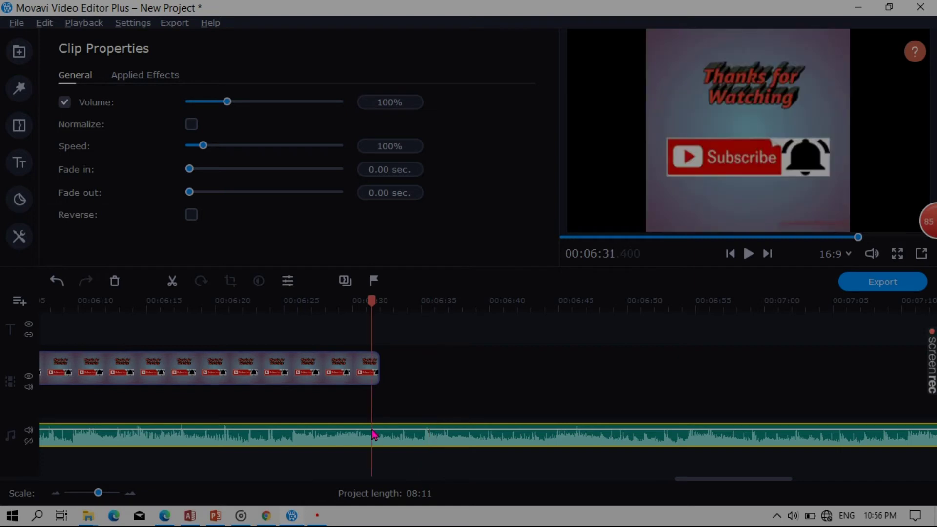
left_click(172, 282)
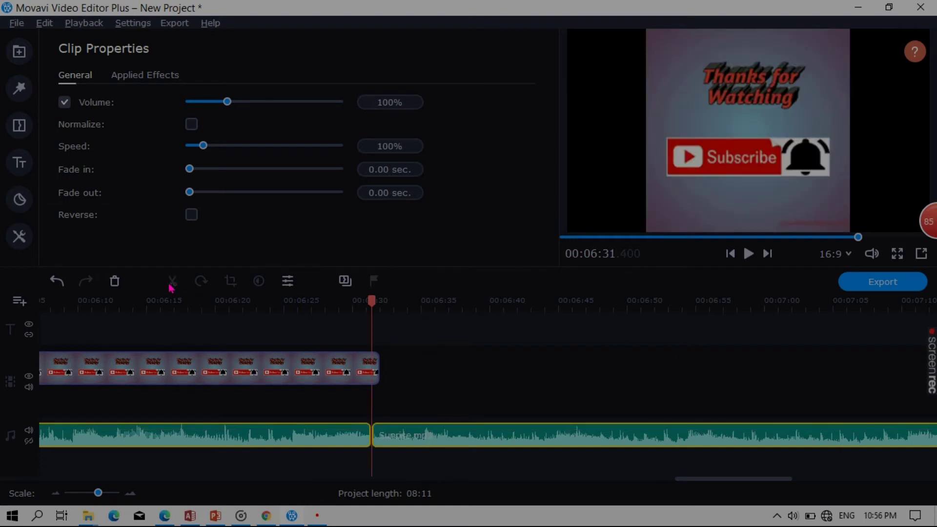
right_click(477, 434)
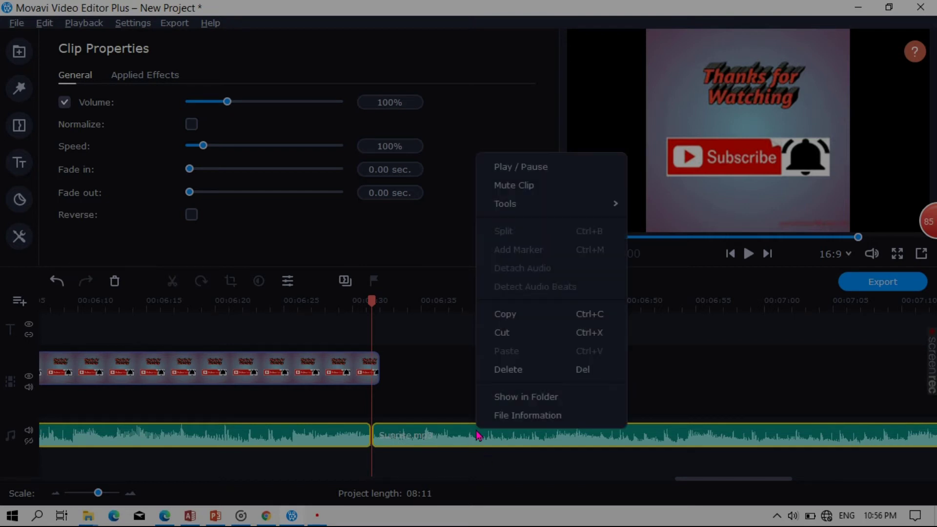
left_click(510, 370)
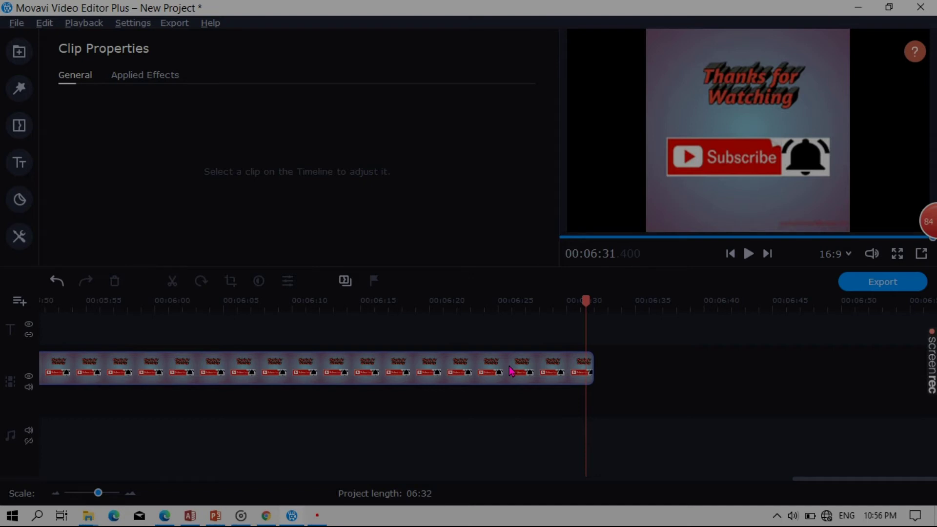
key("ctrl+z")
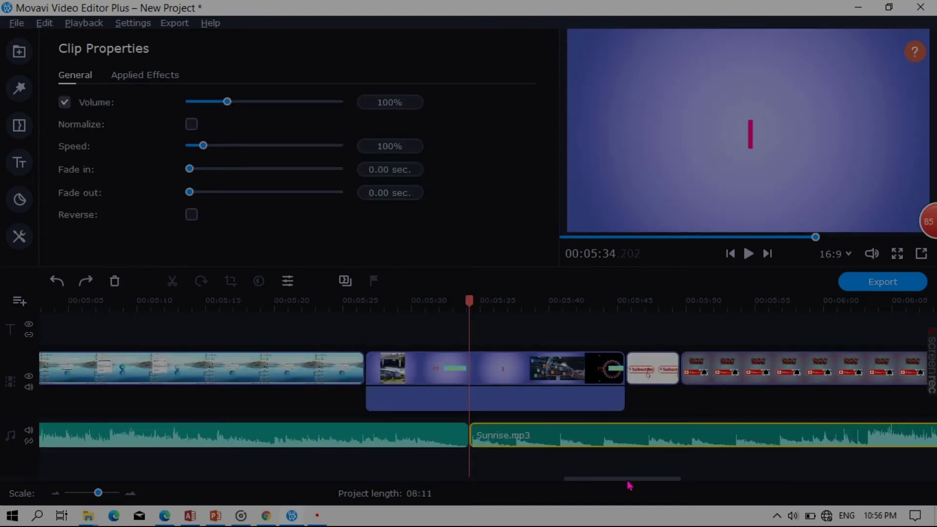
Delete the part of the Sunrise.mp3 music that follows the split near the end of the z2.jfif clip
left_click_drag(627, 485, 701, 488)
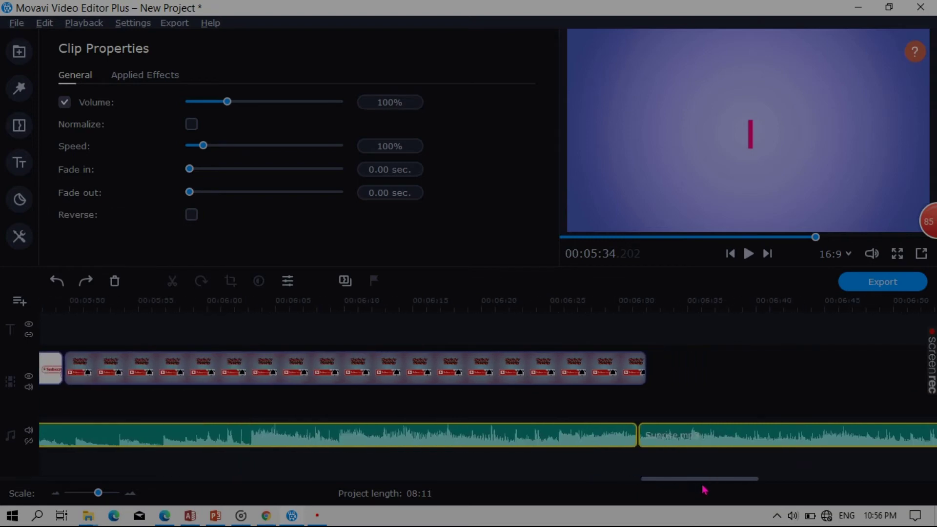
left_click(708, 440)
right_click(708, 435)
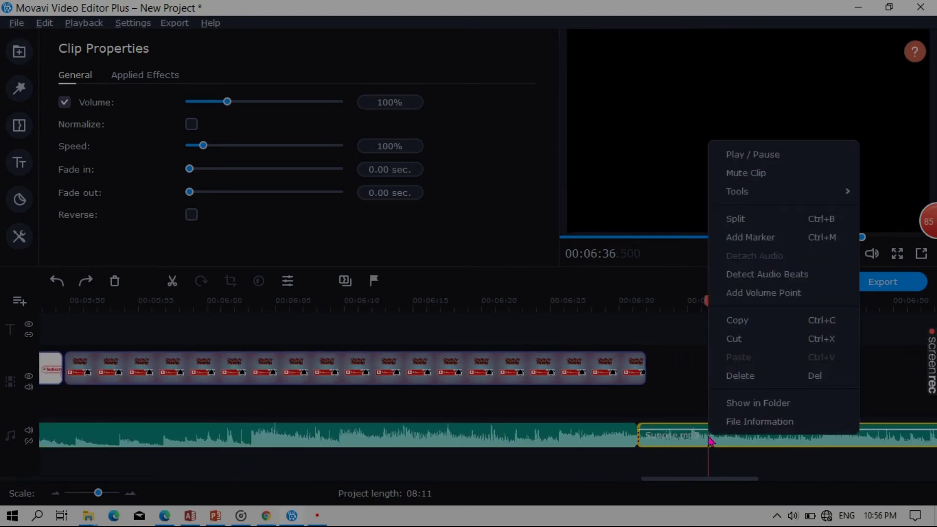
left_click(739, 376)
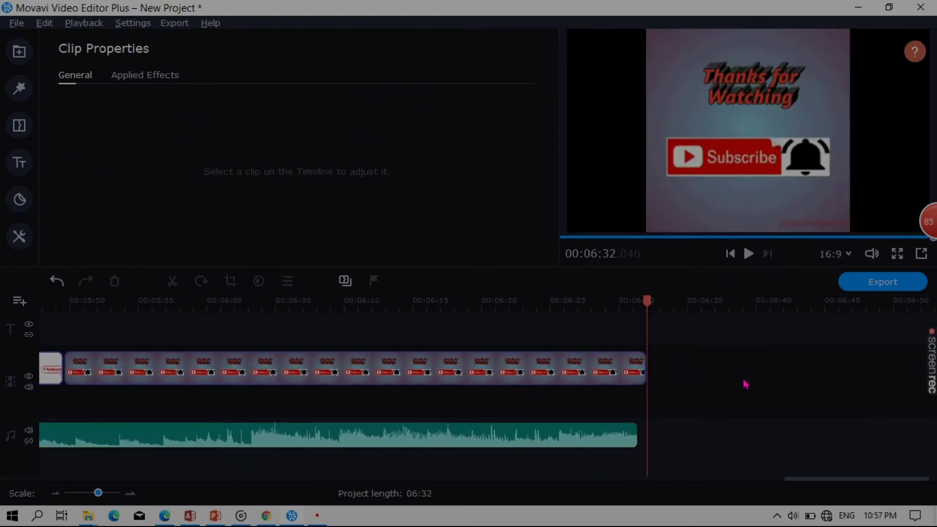
Shorten the z2.jfif clip at the end of the video track to a duration of about 26 seconds
left_click(639, 366)
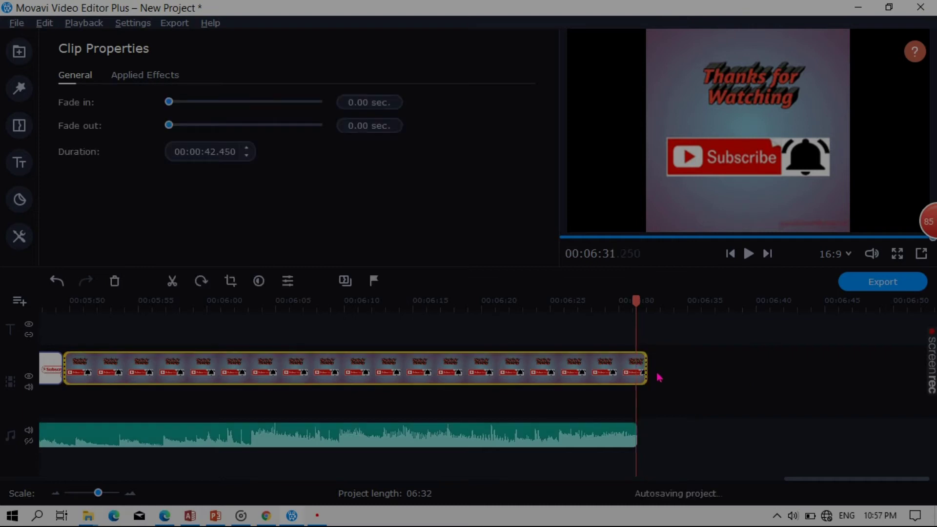
left_click(647, 373)
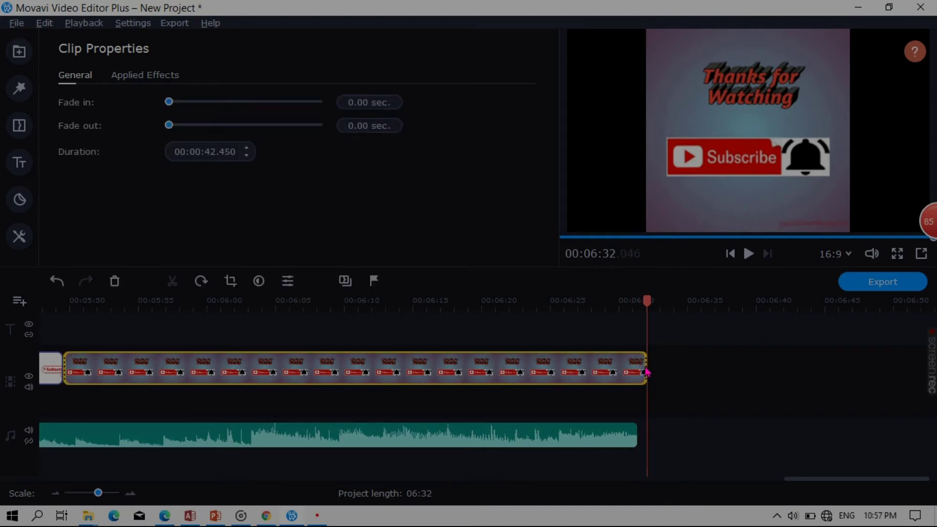
left_click_drag(646, 369, 419, 369)
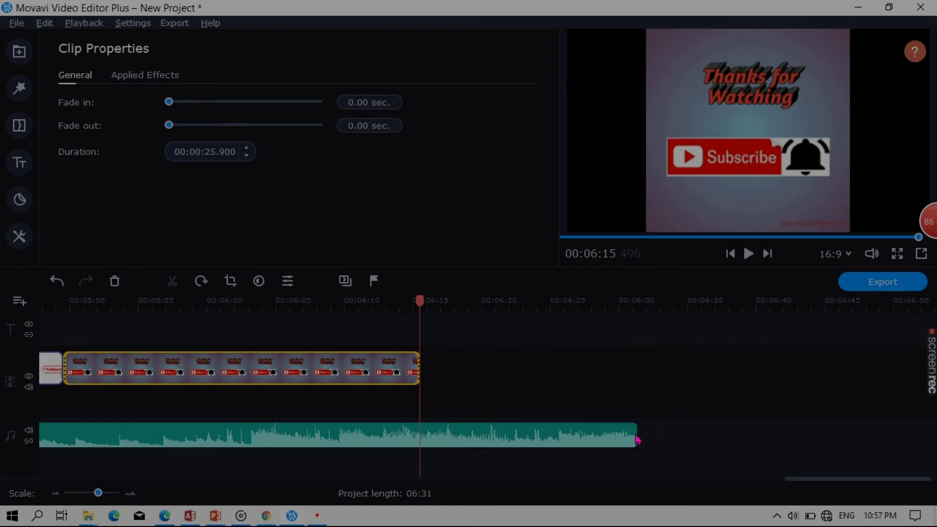
Trim the end of the last Sunrise.mp3 clip back to the end of the z2.jfif clip at 00:06:15.496
left_click(636, 438)
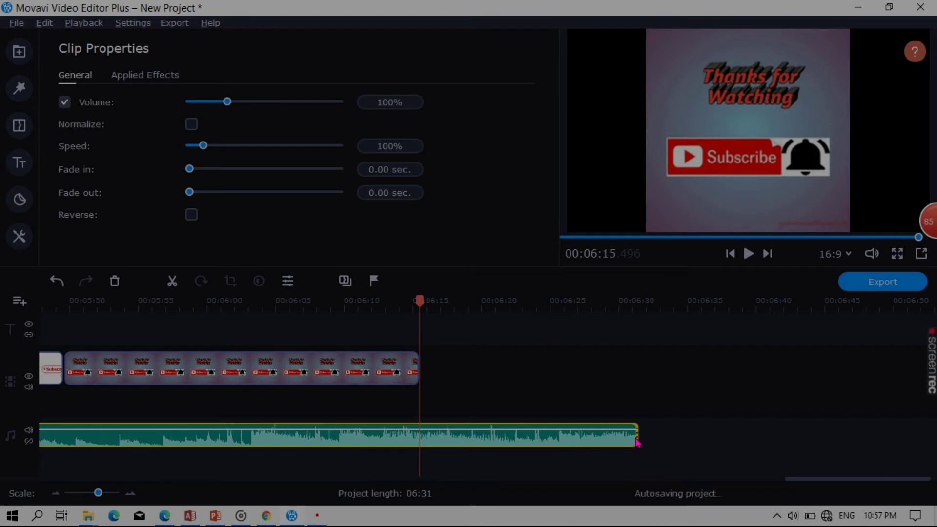
left_click(637, 443)
left_click_drag(637, 441, 418, 431)
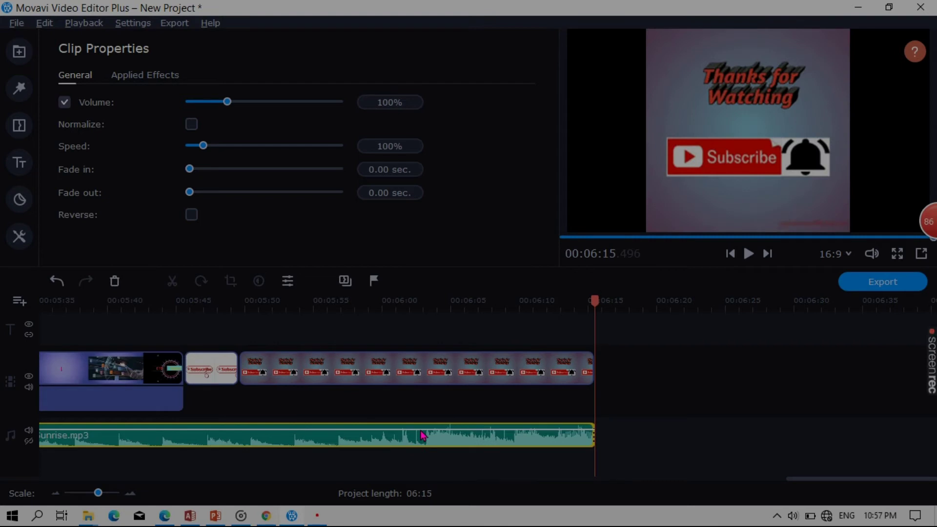
Return to the start of the timeline and play the project from the beginning to check it
left_click_drag(872, 480, 98, 522)
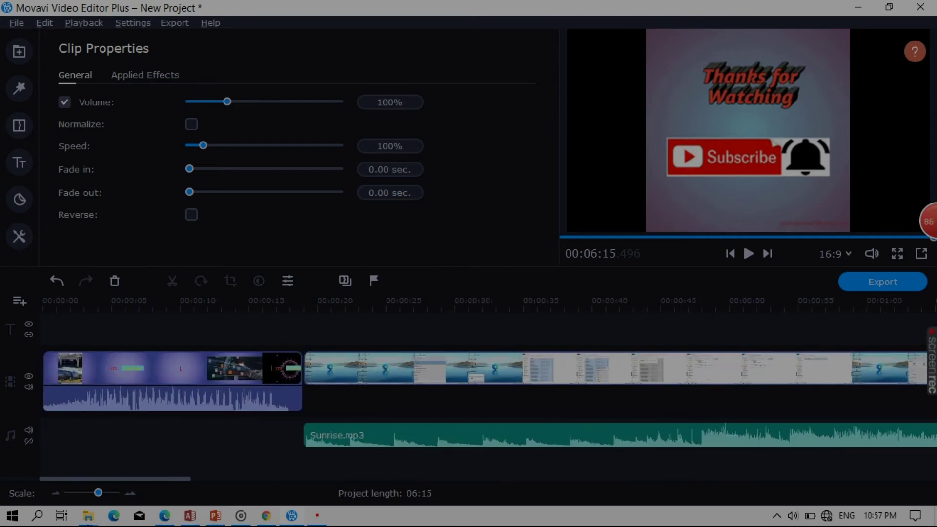
left_click(564, 239)
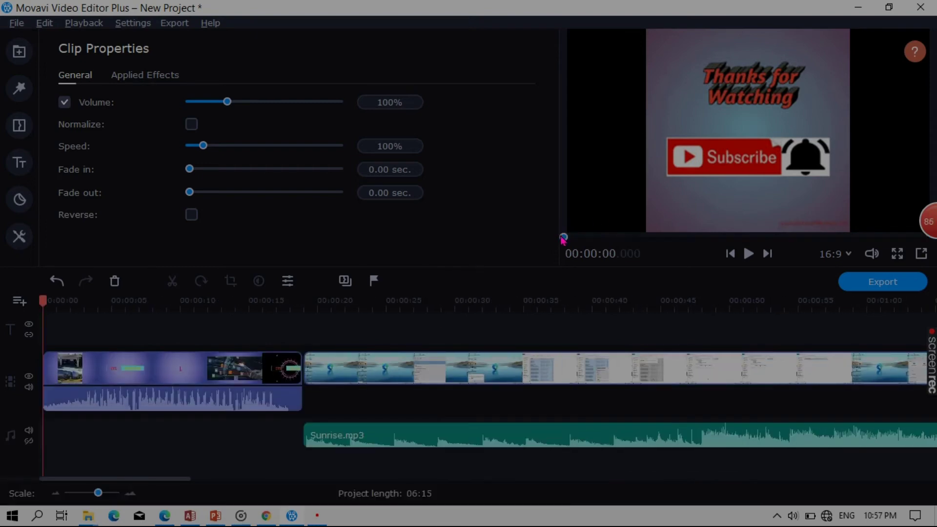
key("space")
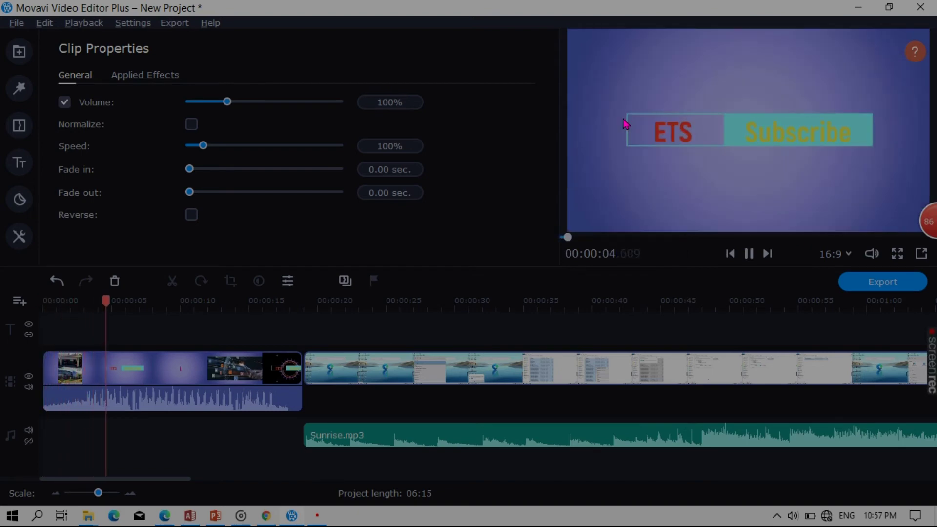
left_click(24, 236)
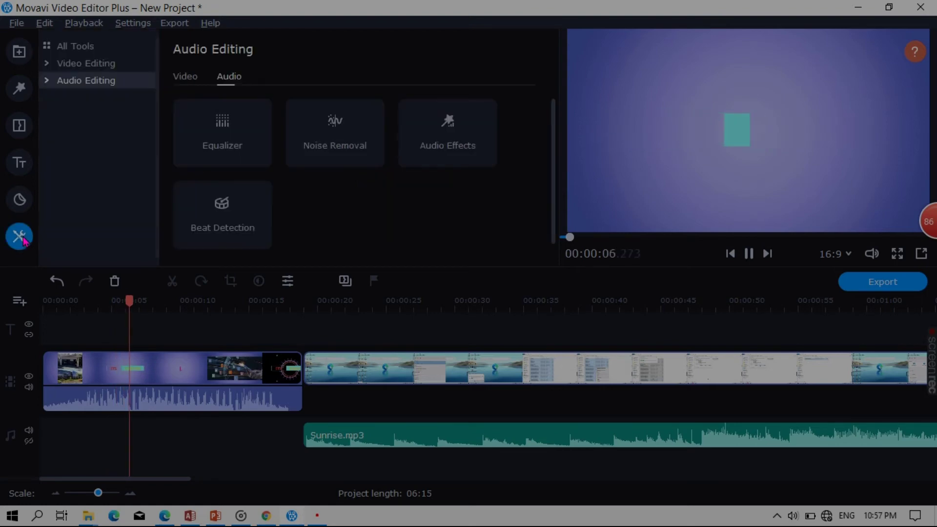
left_click(248, 139)
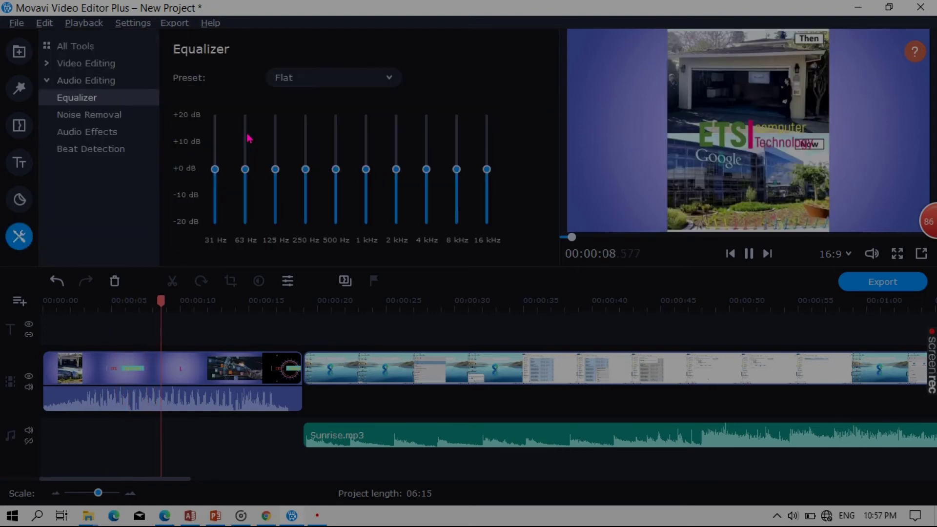
left_click(215, 151)
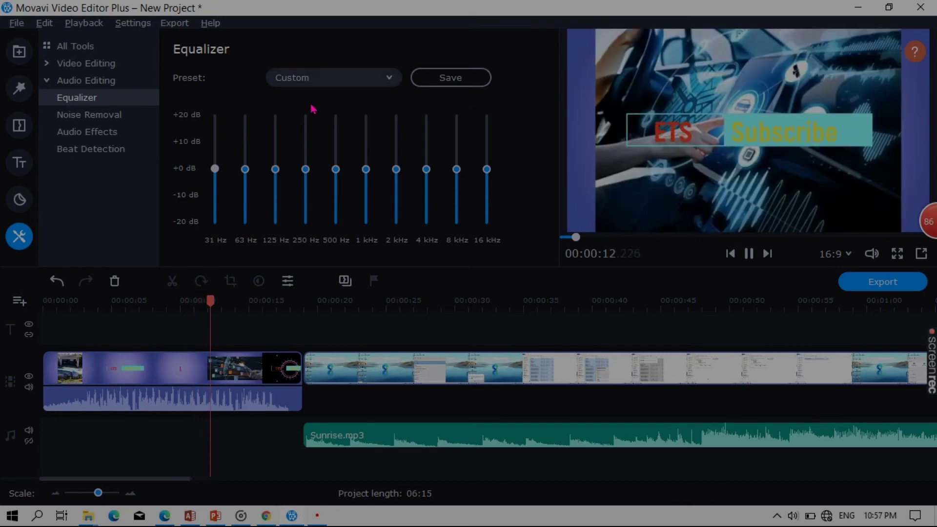
left_click(21, 199)
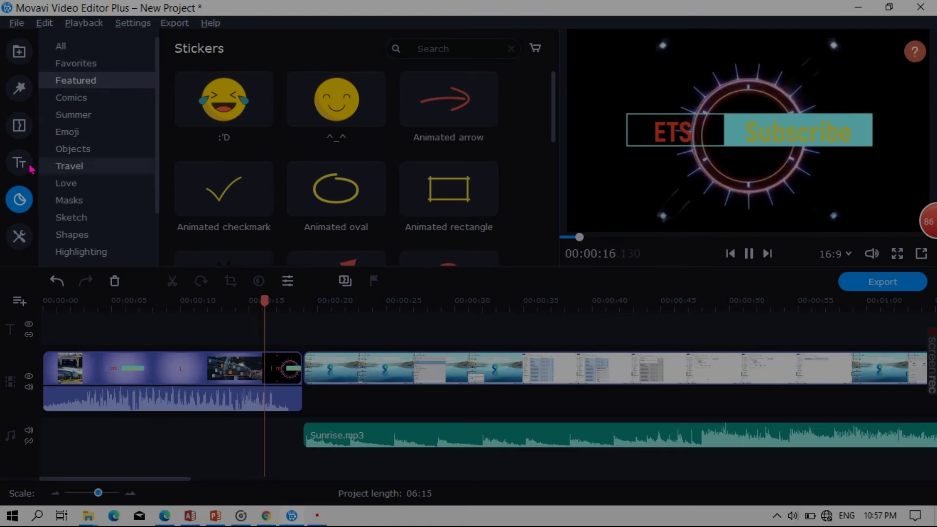
left_click(19, 167)
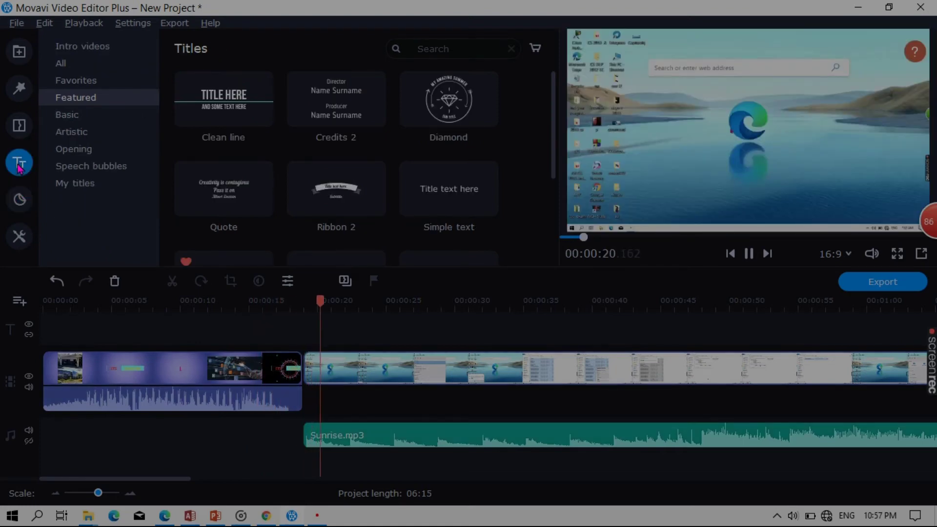
Add the Circle out transition between the intro clip and the main video, and select the intro clip's audio
left_click(19, 126)
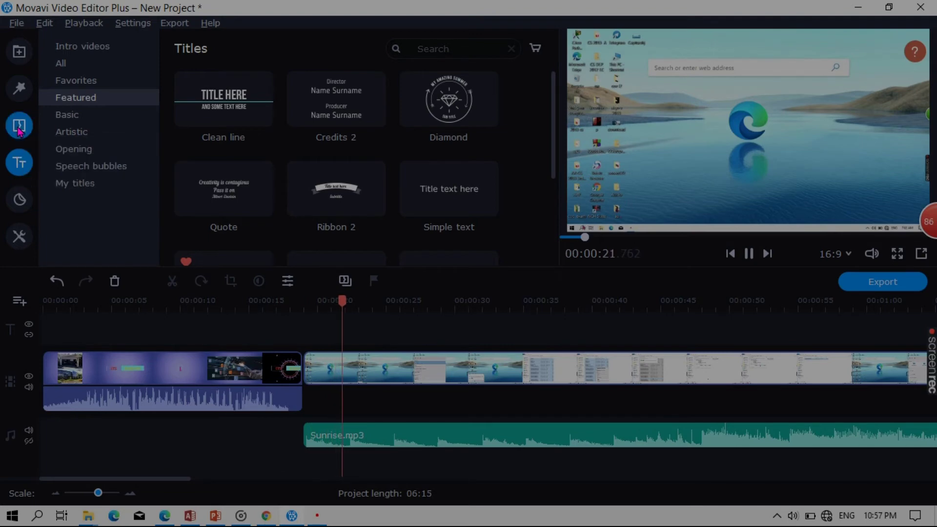
mouse_move(336, 100)
left_mouse_down()
mouse_move(301, 357)
mouse_move(293, 356)
left_mouse_up()
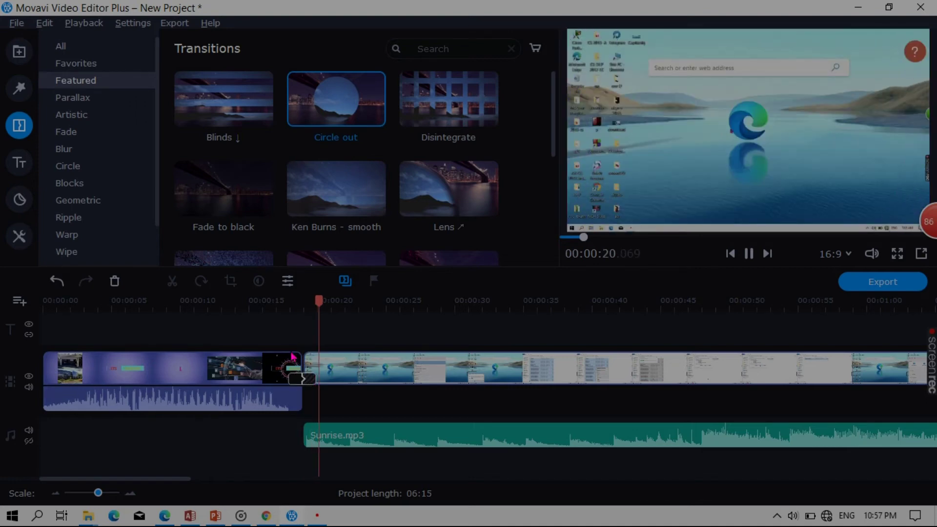
left_click(274, 385)
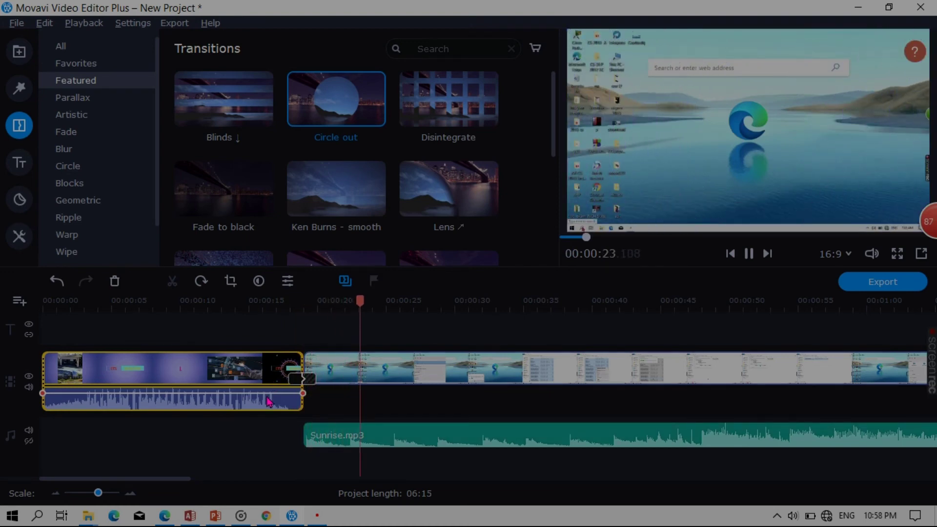
left_click(270, 401)
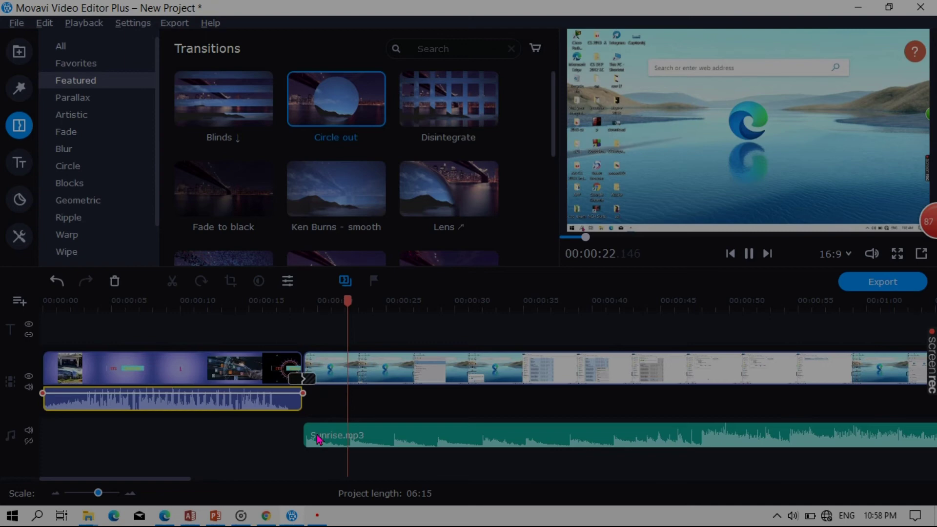
Move the Sunrise.mp3 clips slightly earlier along the audio track so the music starts under the intro's transition and continues without gaps
left_click_drag(355, 436, 338, 438)
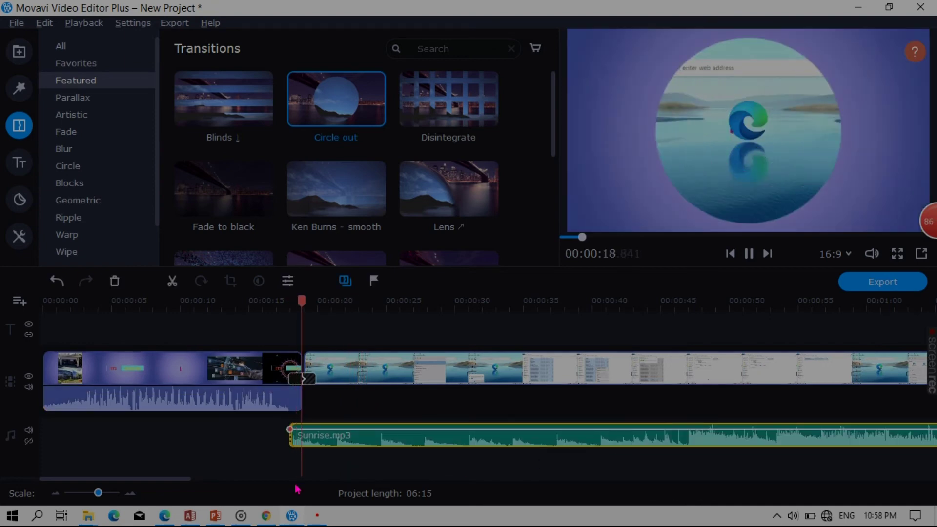
left_click_drag(127, 482, 474, 467)
left_click_drag(483, 433, 465, 432)
left_click_drag(498, 478, 816, 442)
left_click_drag(743, 443, 735, 443)
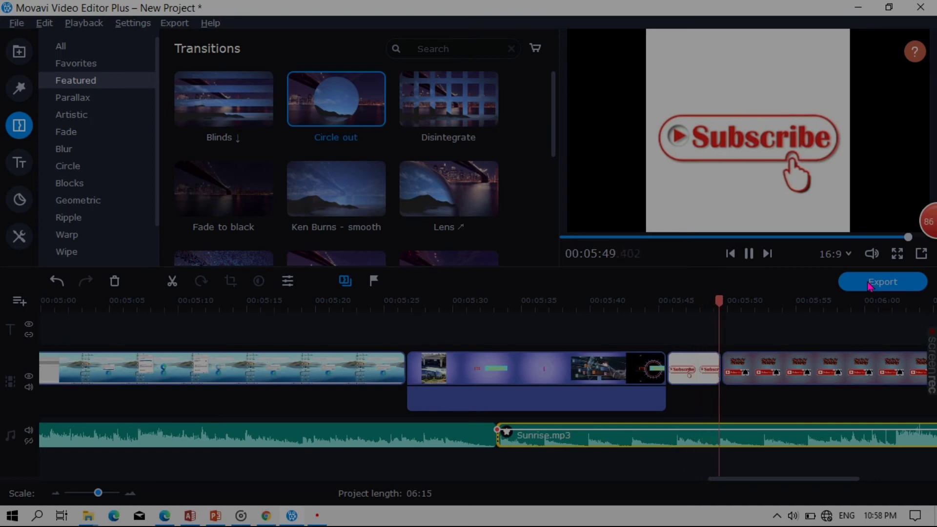
Stop playback and shorten the h2.png subscribe clip that follows the outro by trimming its end
left_click(717, 375)
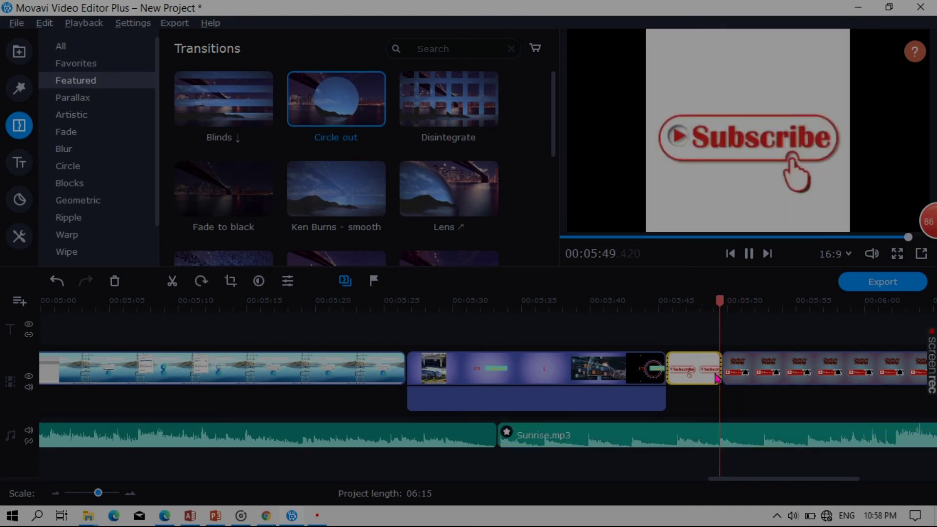
key("space")
left_click_drag(720, 364, 692, 374)
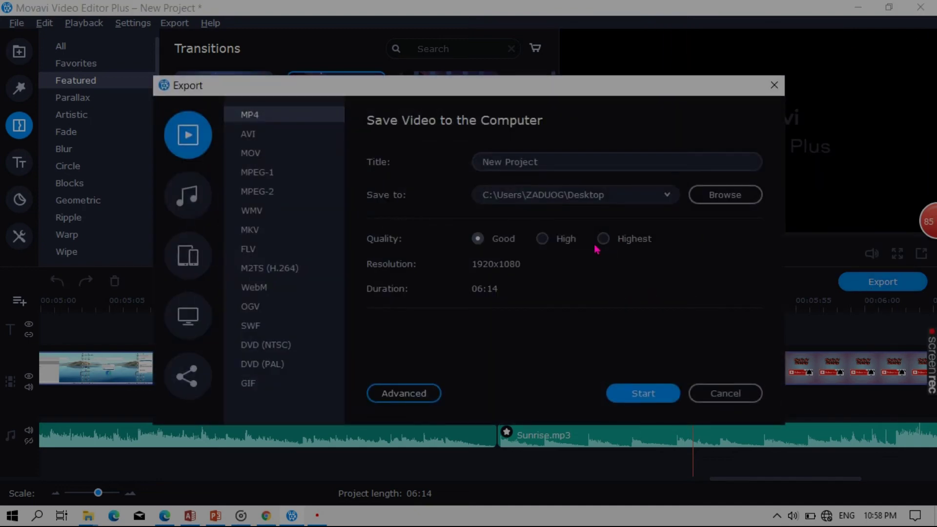
Title the exported MP4 "scan windows computer" and start saving it to the desktop in Good quality
double_click(580, 167)
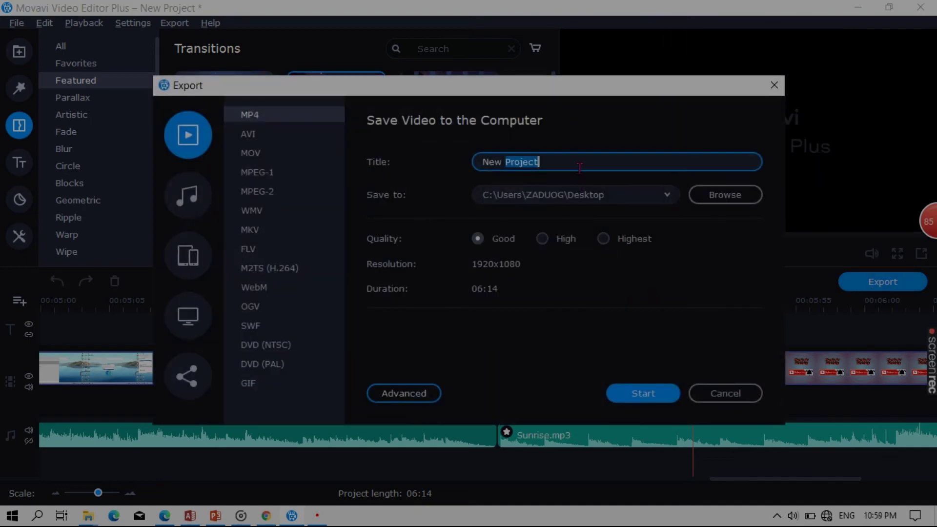
key("ctrl+a")
type("m")
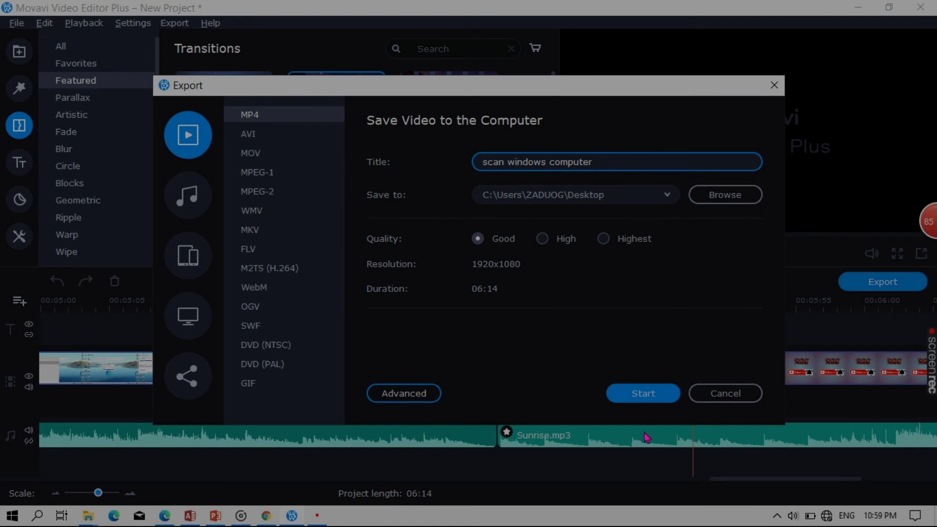
left_click(643, 393)
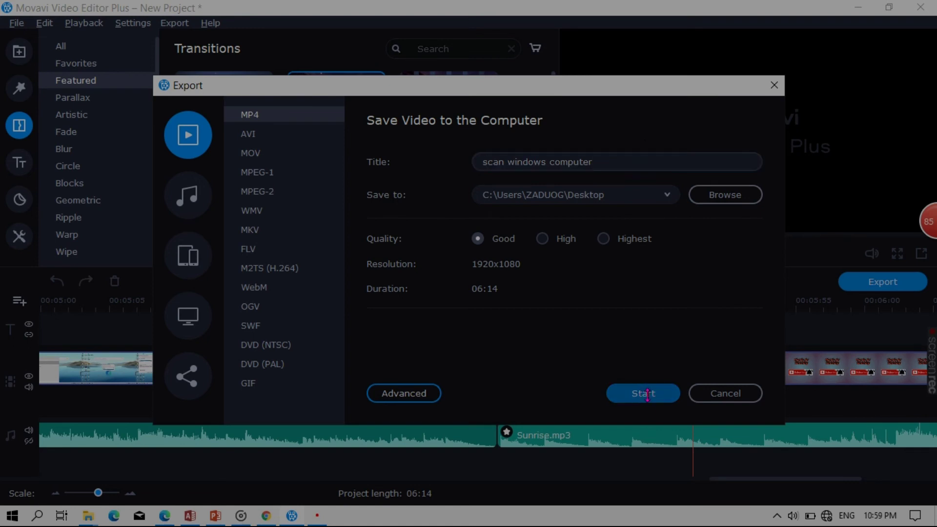